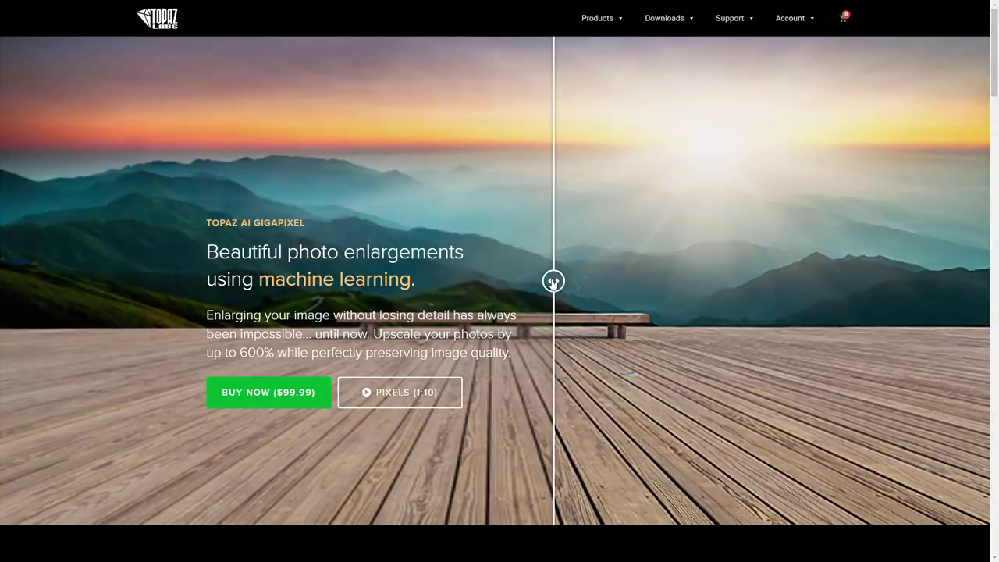
Slide the before/after divider both ways across the Gigapixel mountain-and-boardwalk demo photo
mouse_move(553, 281)
left_mouse_down()
mouse_move(129, 295)
mouse_move(685, 294)
mouse_move(98, 295)
mouse_move(812, 308)
mouse_move(926, 297)
mouse_move(156, 299)
left_mouse_up()
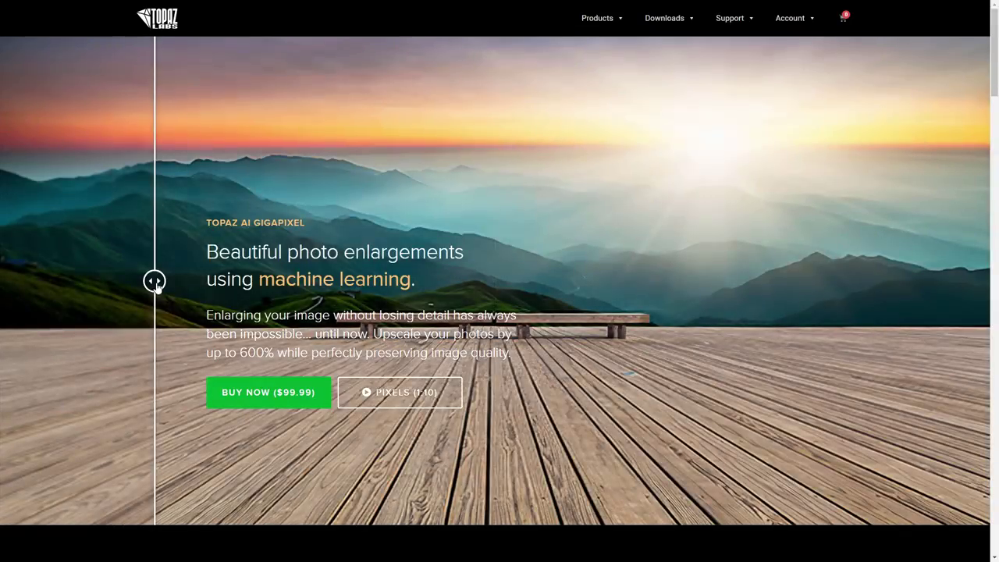
mouse_move(154, 280)
left_mouse_down()
mouse_move(594, 271)
mouse_move(449, 267)
mouse_move(155, 281)
mouse_move(622, 281)
left_mouse_up()
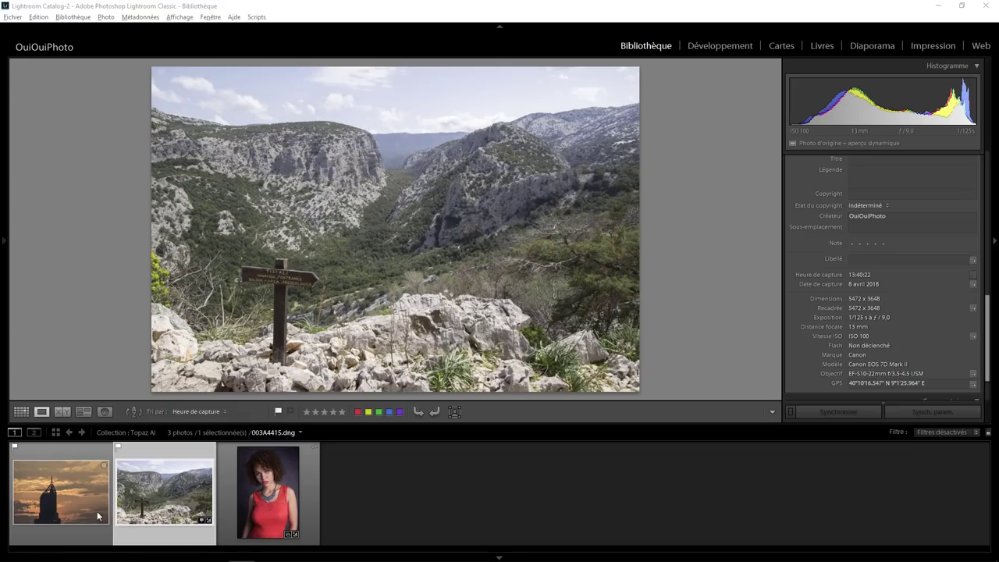
left_click(85, 511)
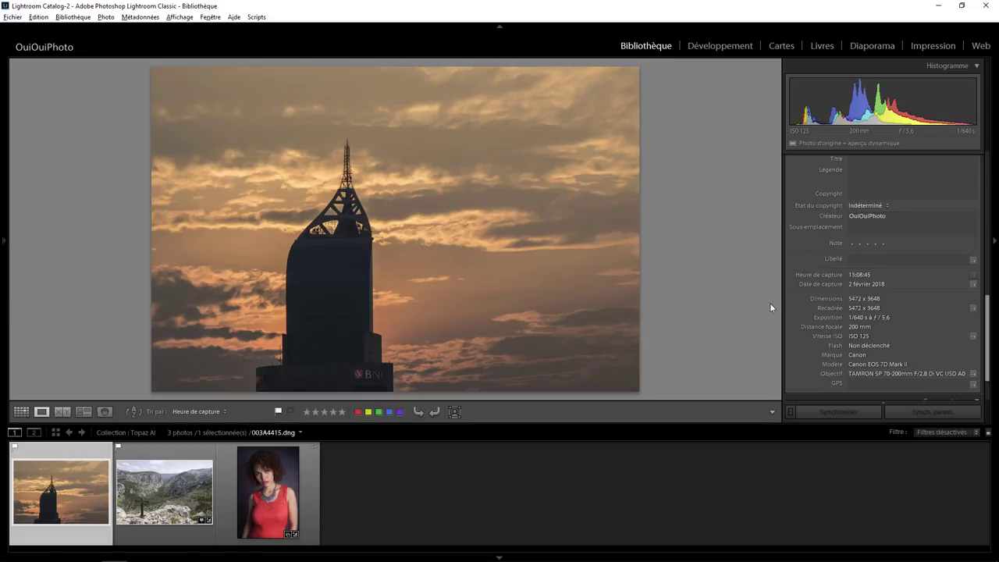
View the valley, portrait and sunset tower photos, then select all three and bring up their actions menu
left_click(200, 484)
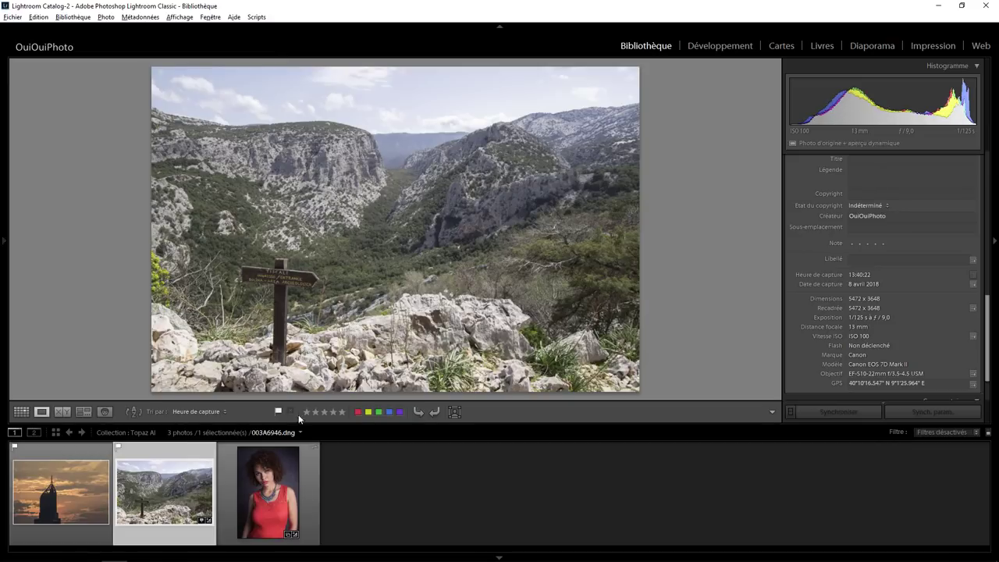
left_click(268, 491)
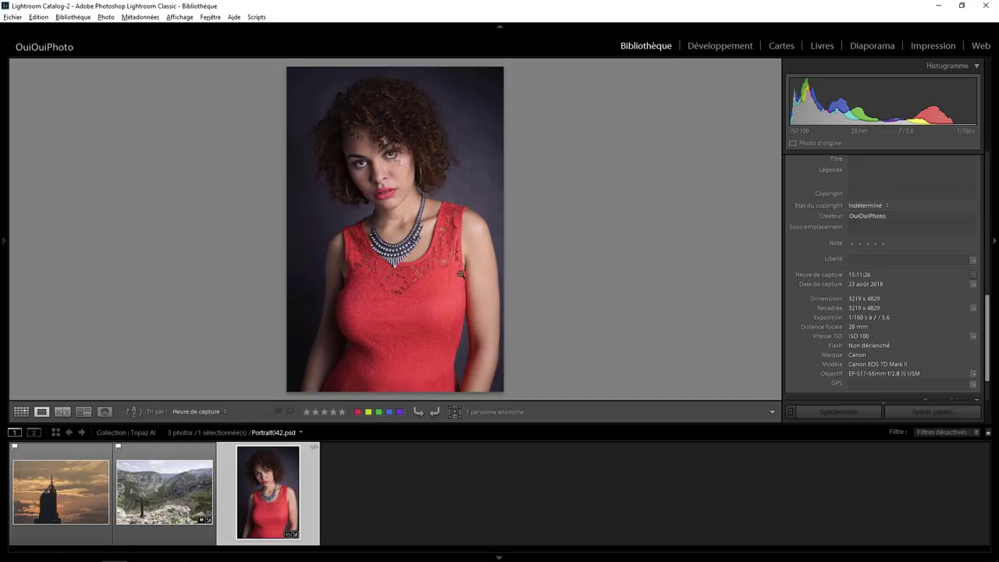
left_click(60, 503)
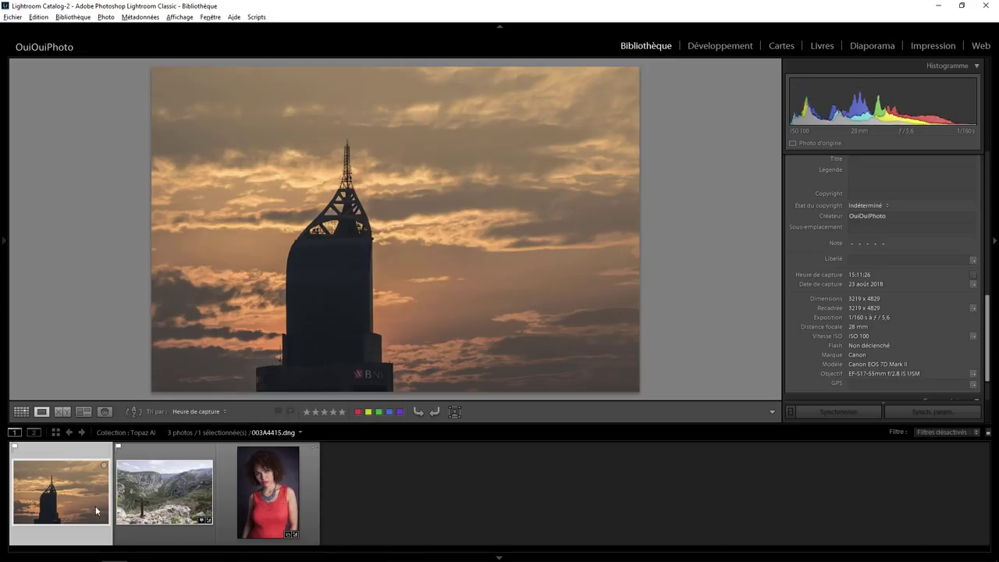
left_click(308, 505, "ctrl")
left_click(288, 504, "shift")
right_click(285, 504)
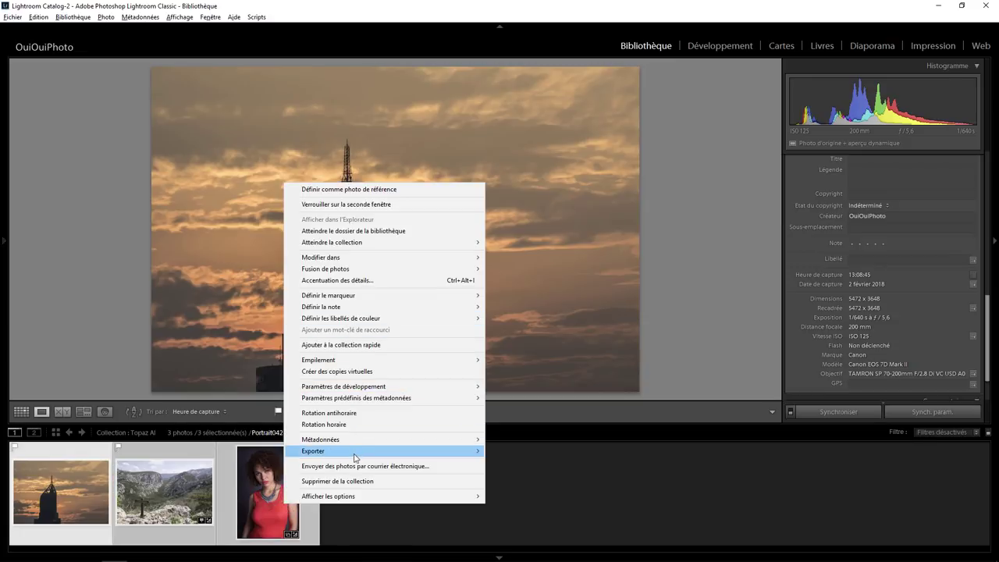
mouse_move(382, 451)
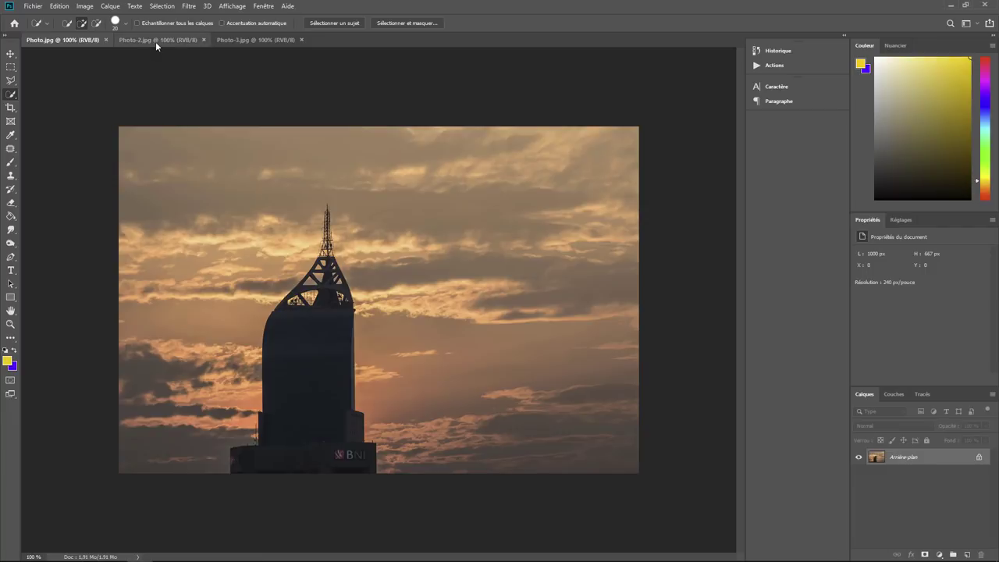
Export the three photos with Temp 1000px, then set Photo.jpg's image width to 5472 px
left_click(156, 40)
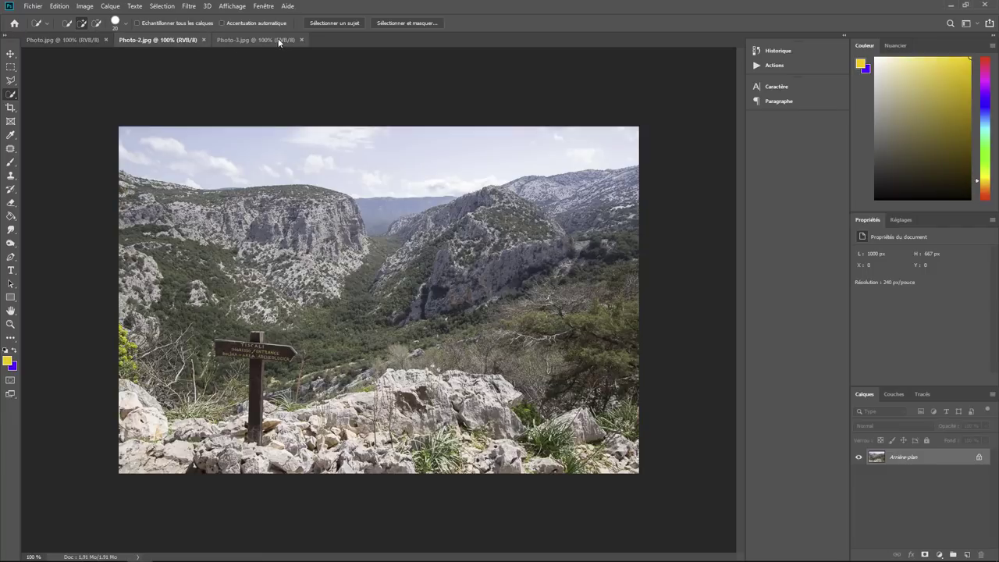
left_click(273, 39)
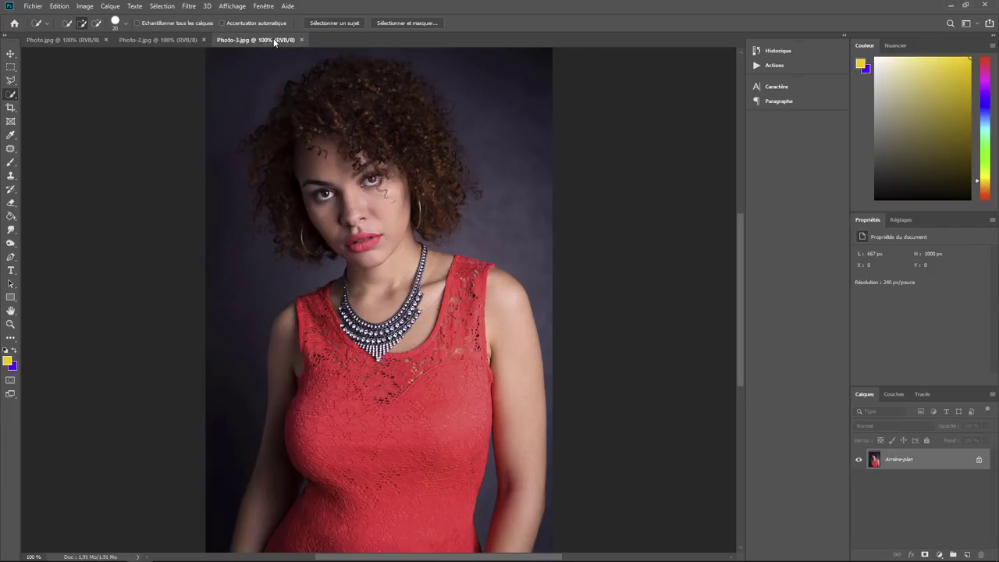
left_click(58, 41)
left_click(89, 10)
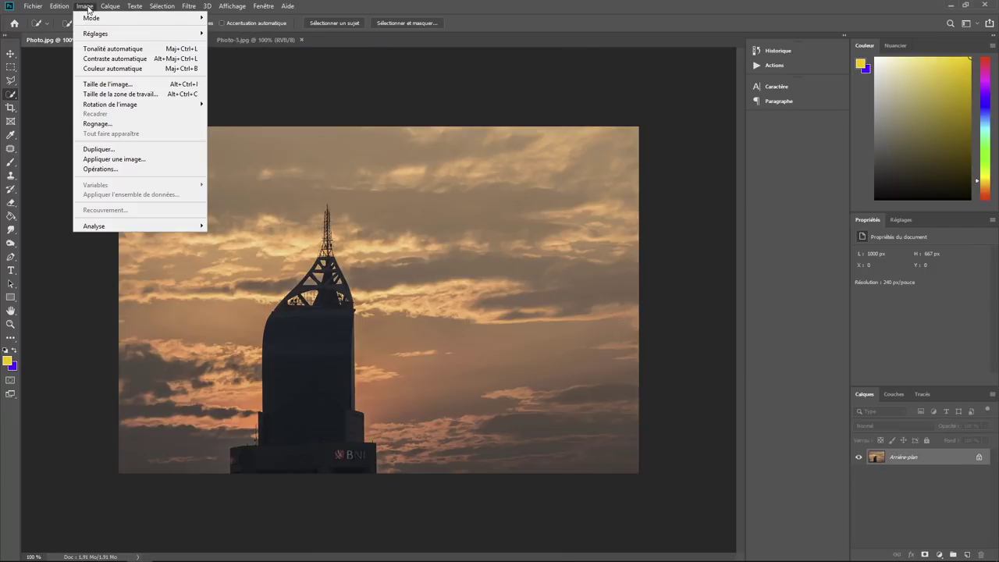
left_click(118, 84)
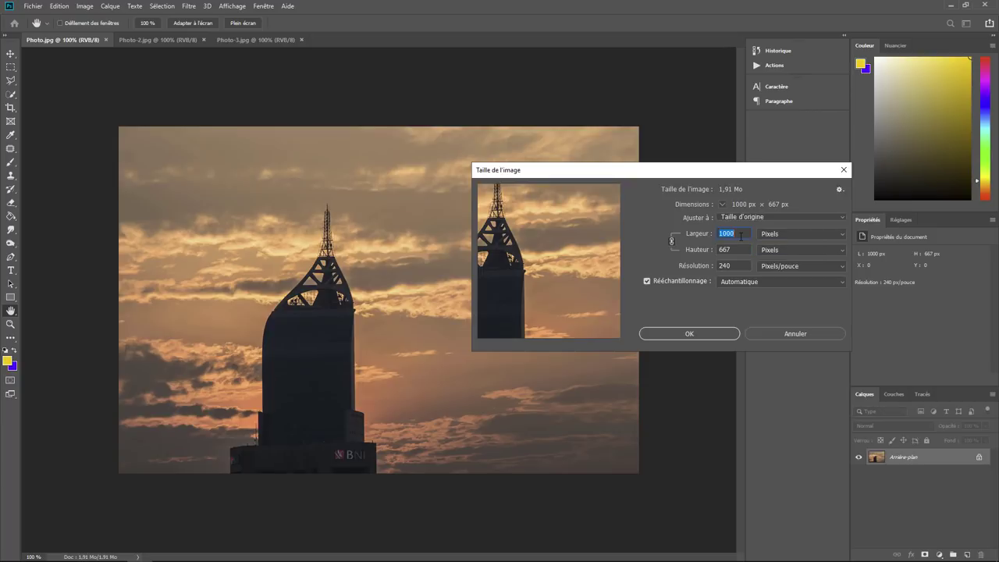
type("5472")
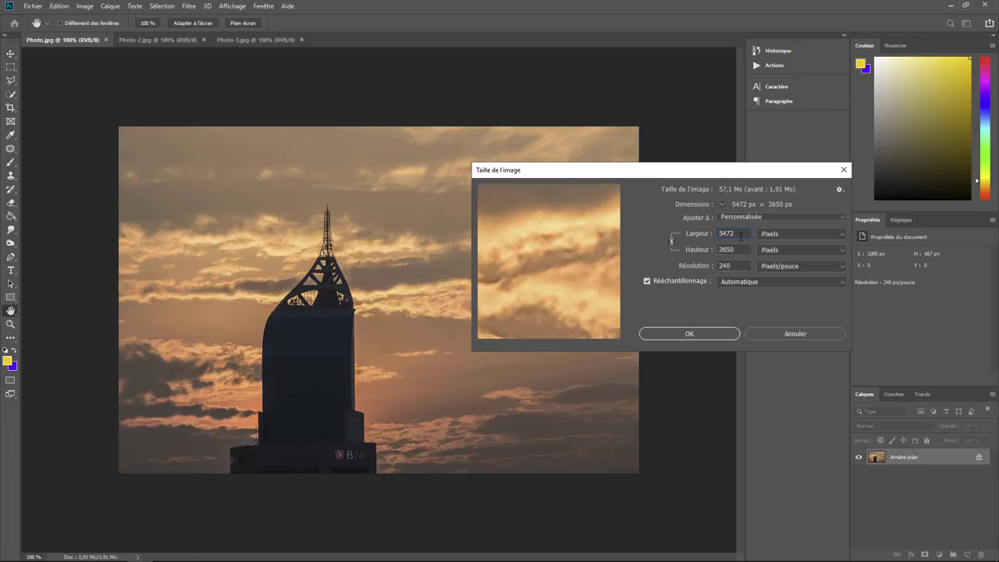
Compare resampling methods, settle on Conserver les détails (agrandissement), and apply the 5472 × 3650 enlargement
left_click(760, 283)
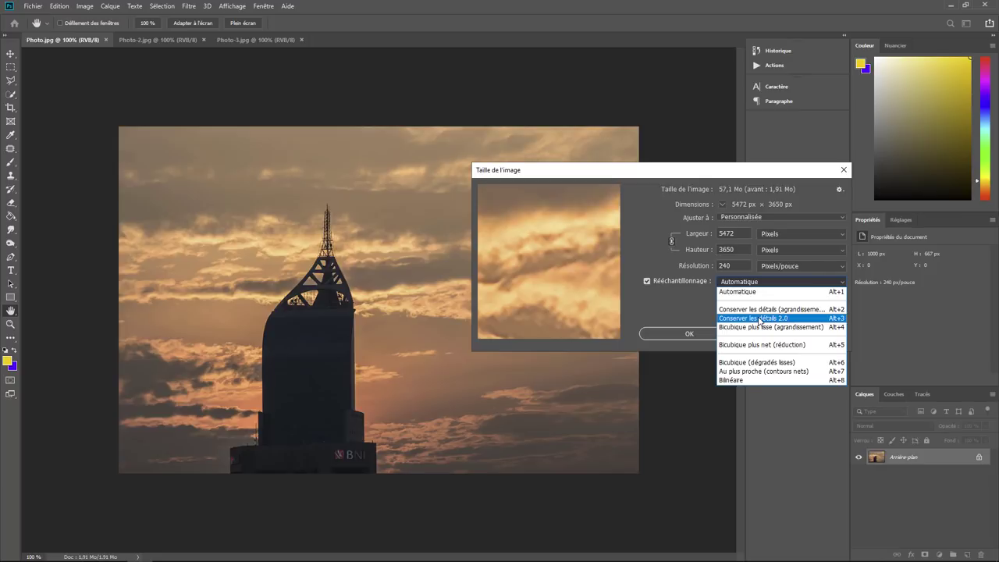
left_click(760, 319)
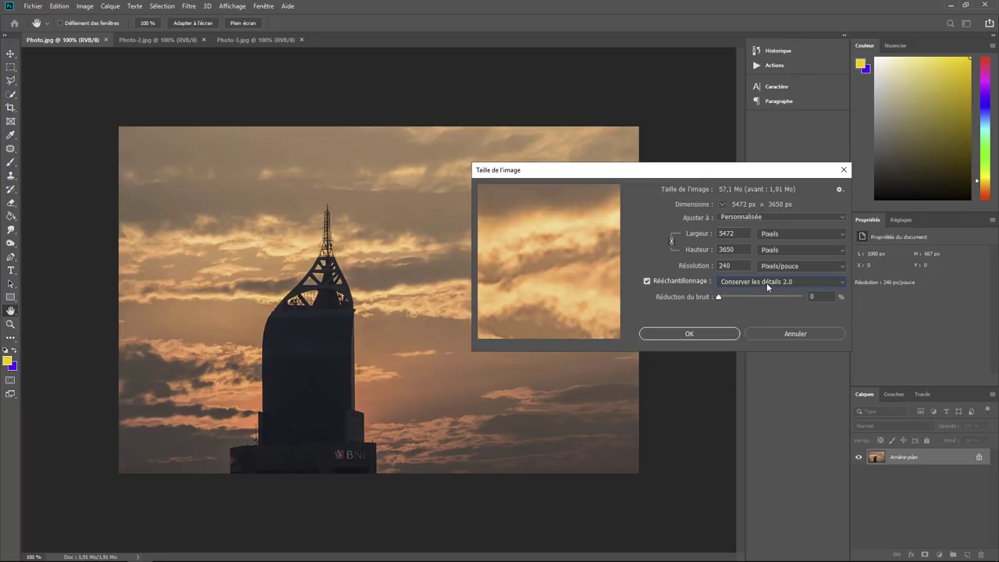
left_click(767, 283)
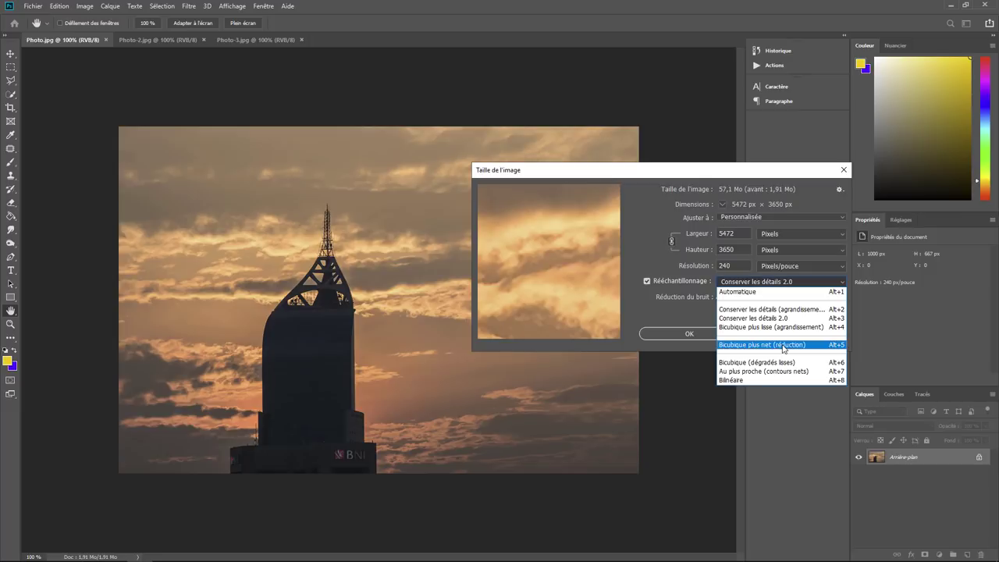
left_click(764, 328)
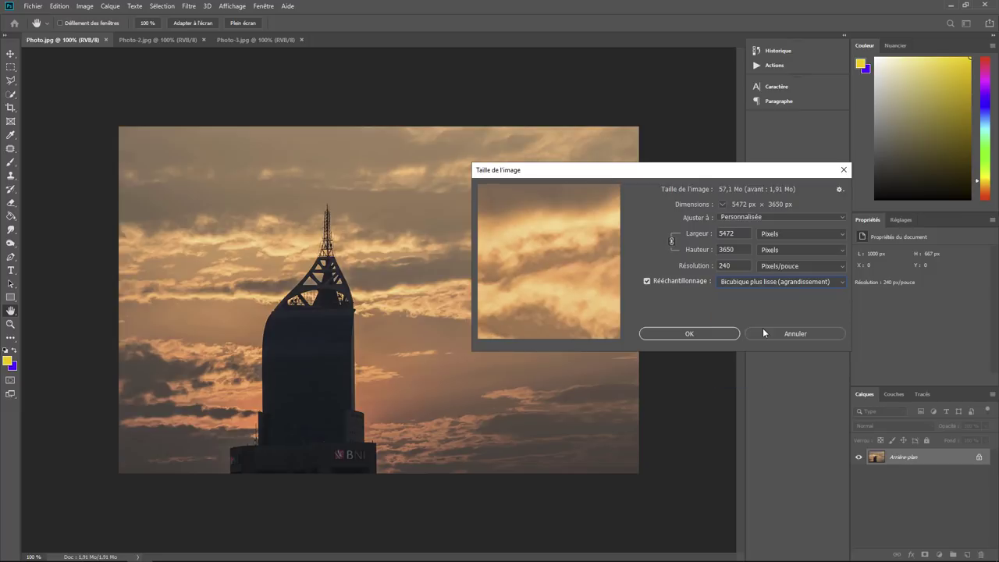
left_click(770, 281)
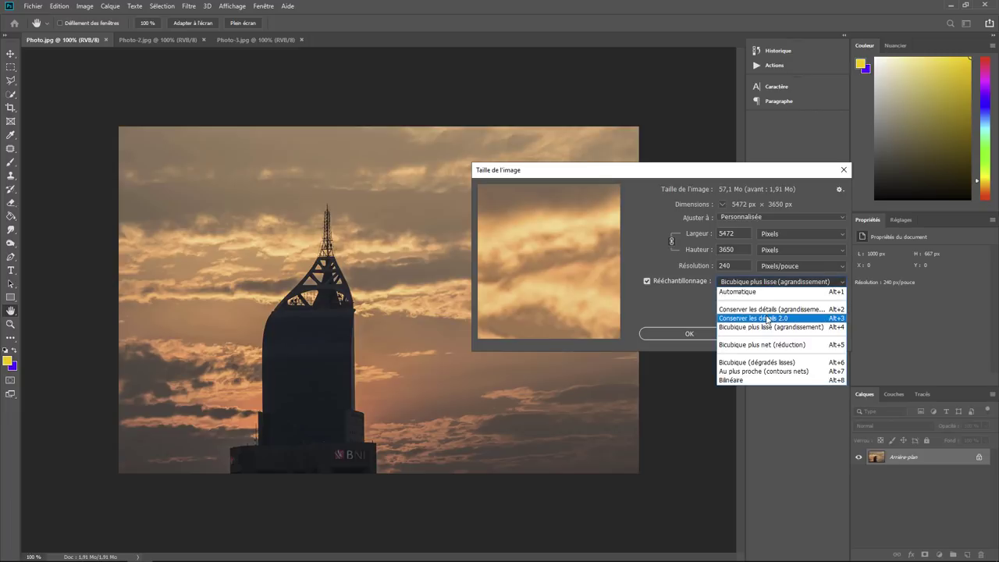
left_click(767, 316)
left_click(767, 283)
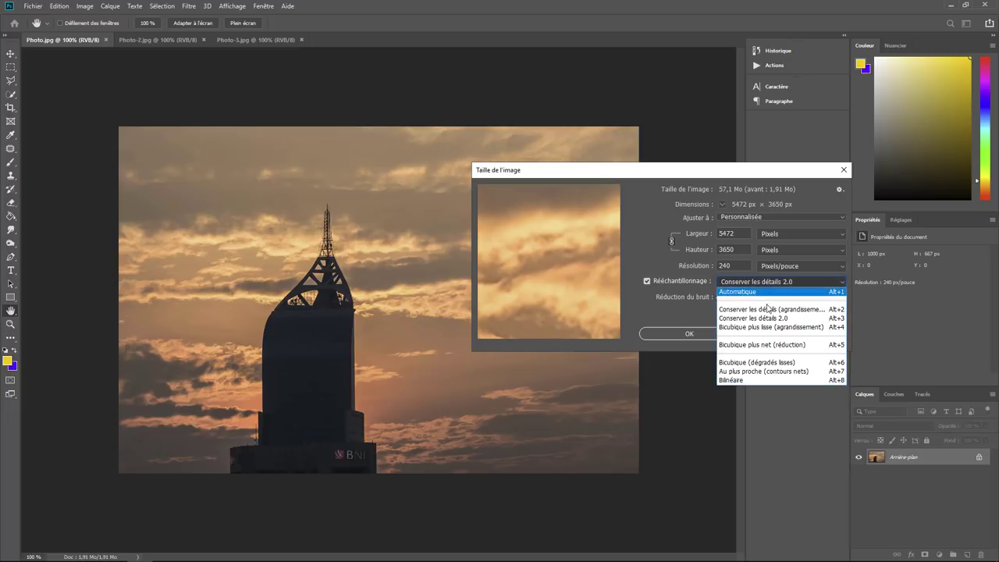
left_click(767, 309)
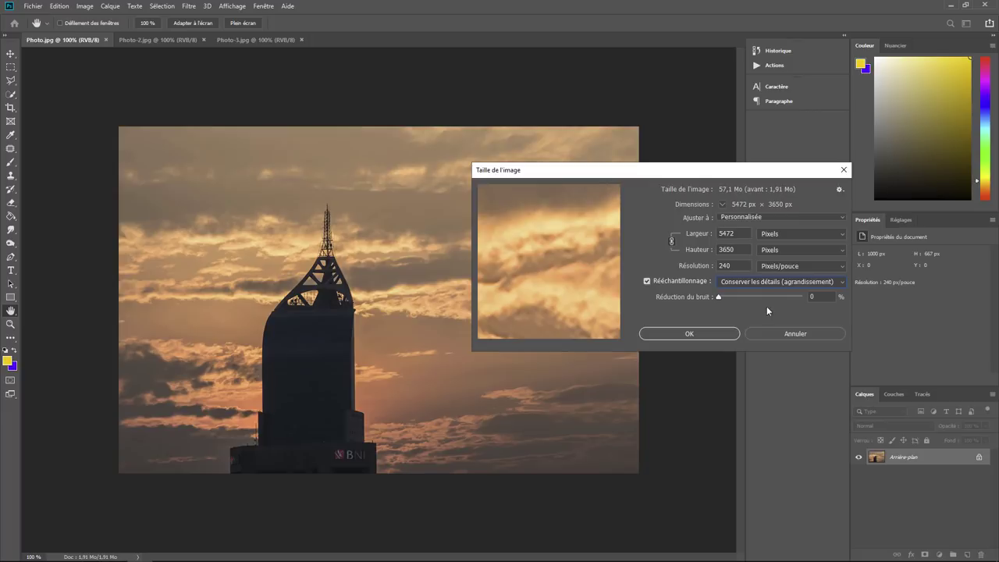
left_click(700, 336)
key("w")
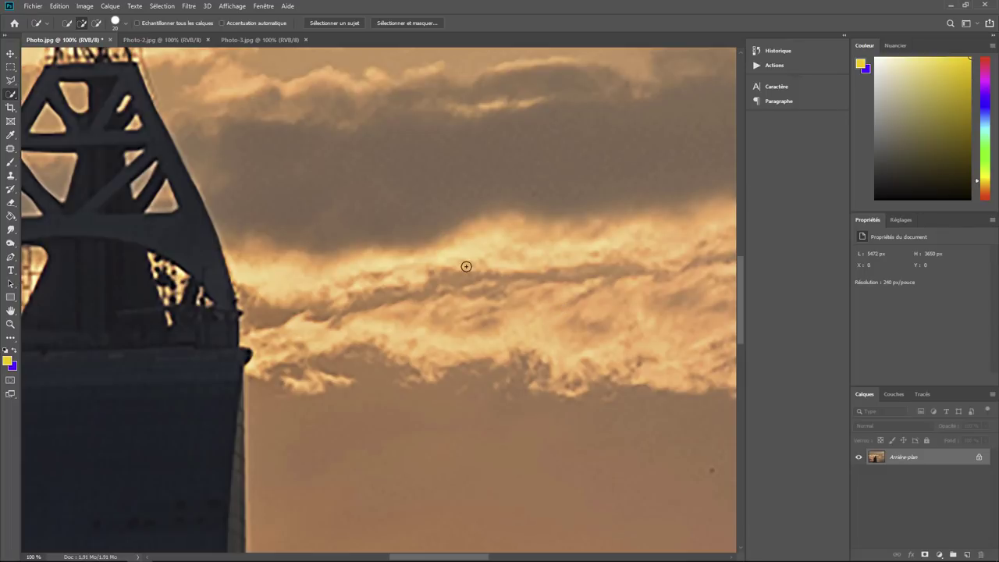
left_click(163, 39)
Resize Photo-2.jpg to 5472 px wide using Conserver les détails (agrandissement) resampling
left_click(85, 6)
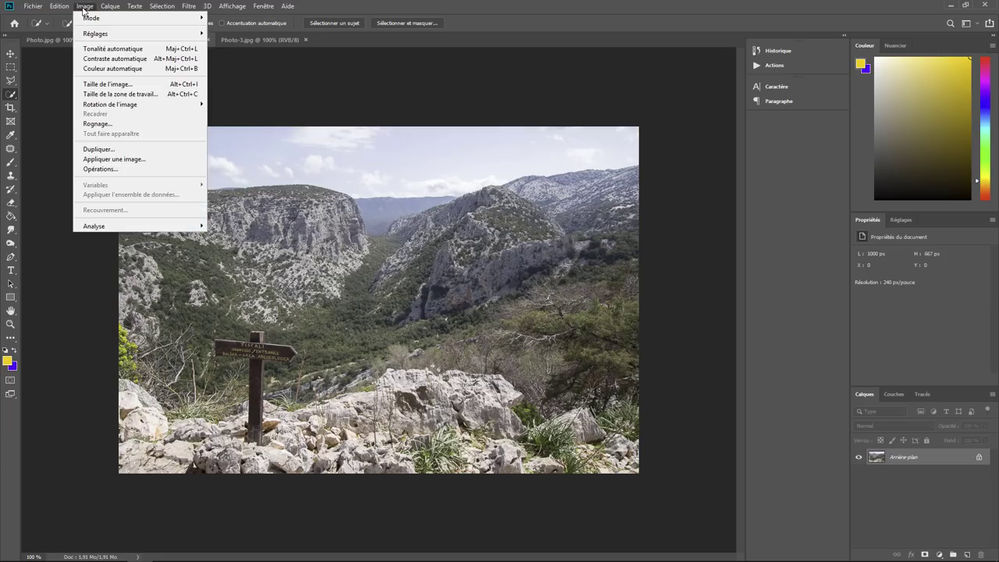
left_click(108, 84)
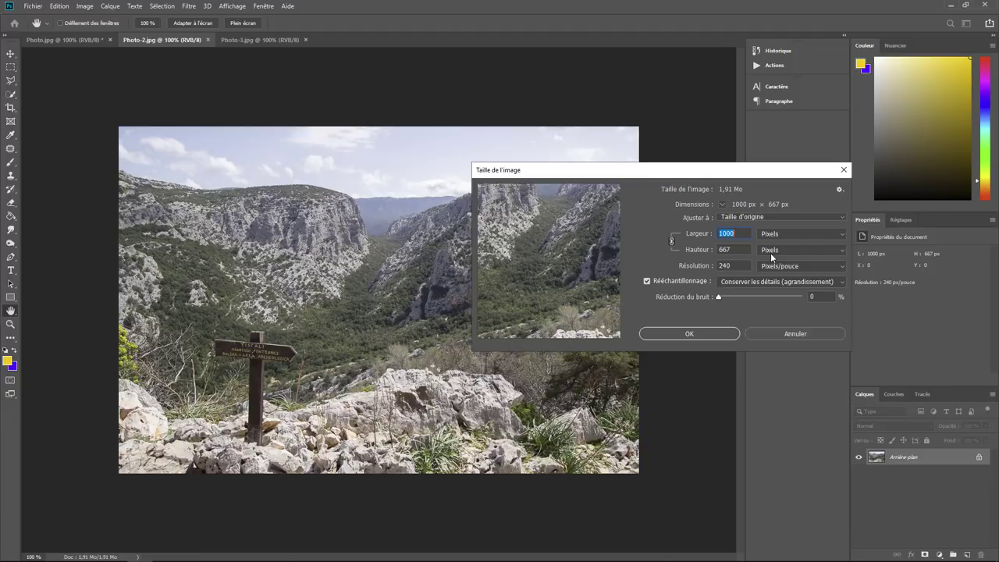
type("5472")
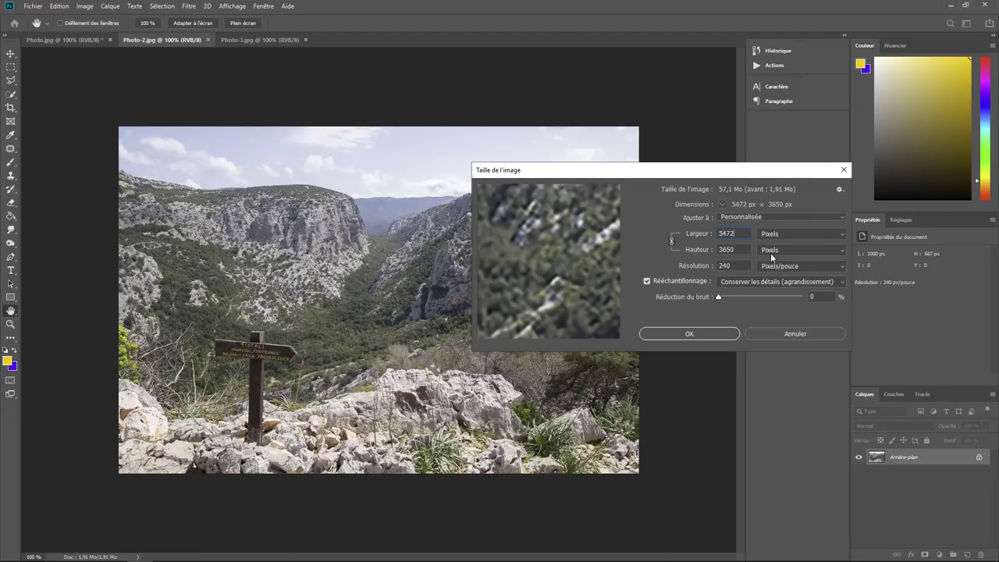
left_click(753, 283)
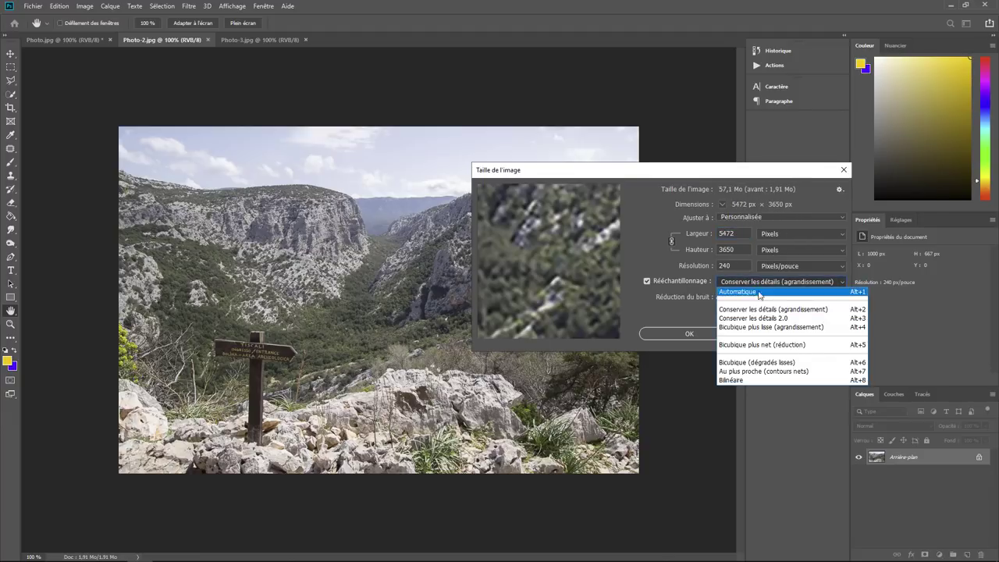
left_click(781, 299)
left_click(690, 334)
key("w")
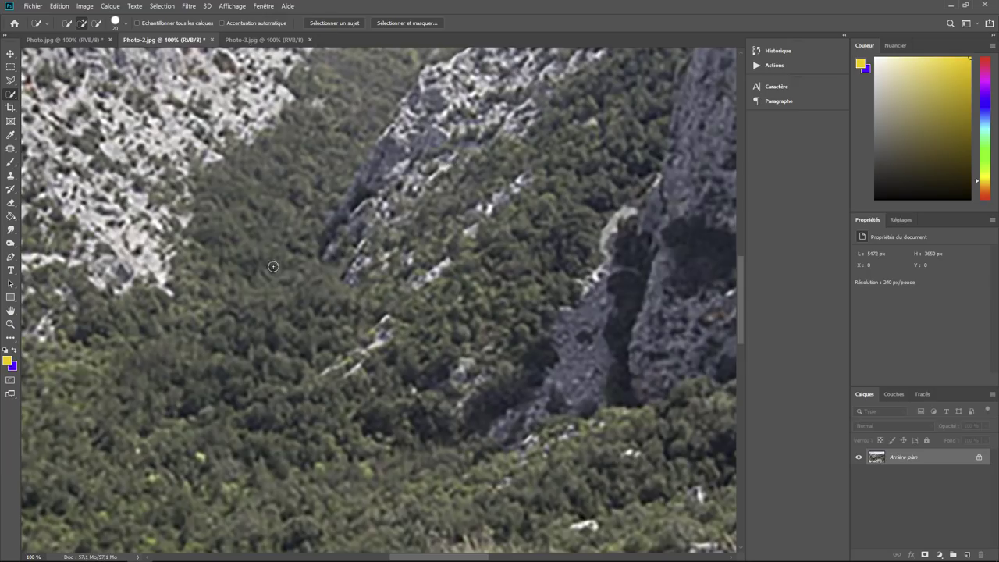
left_click(263, 39)
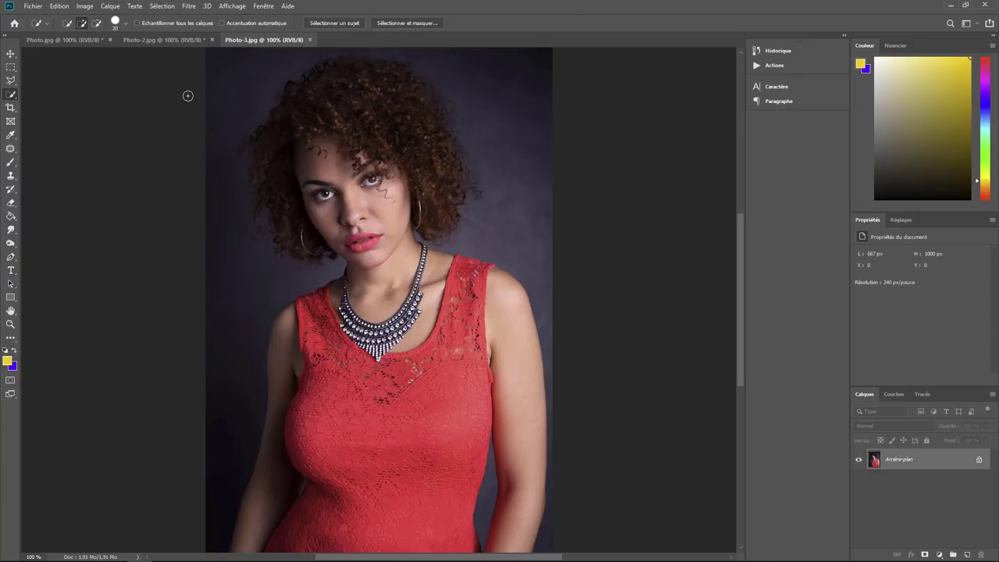
Resize Photo-3.jpg to 3219 × 4826 px, then pan across the hair to the model's face
left_click(85, 7)
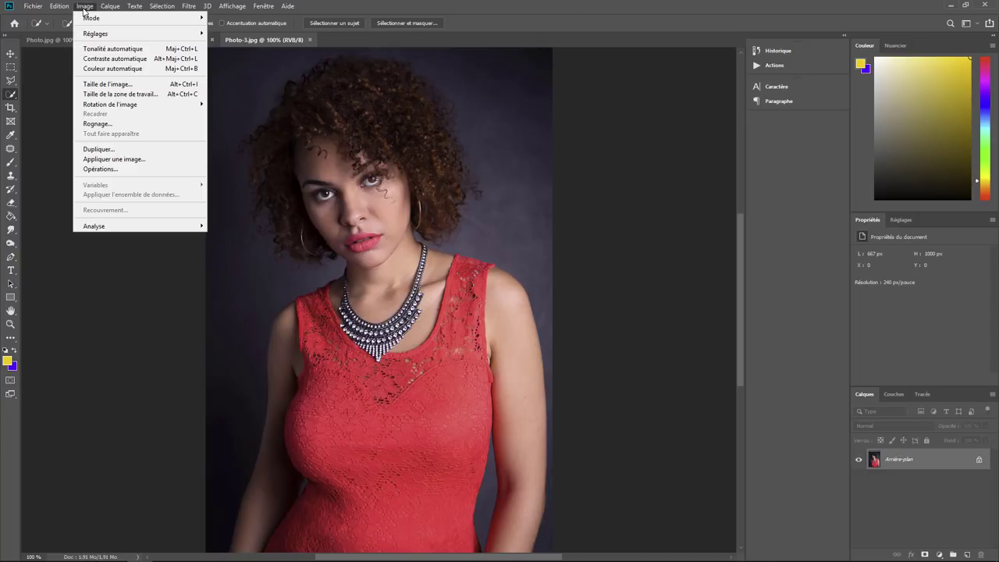
left_click(114, 84)
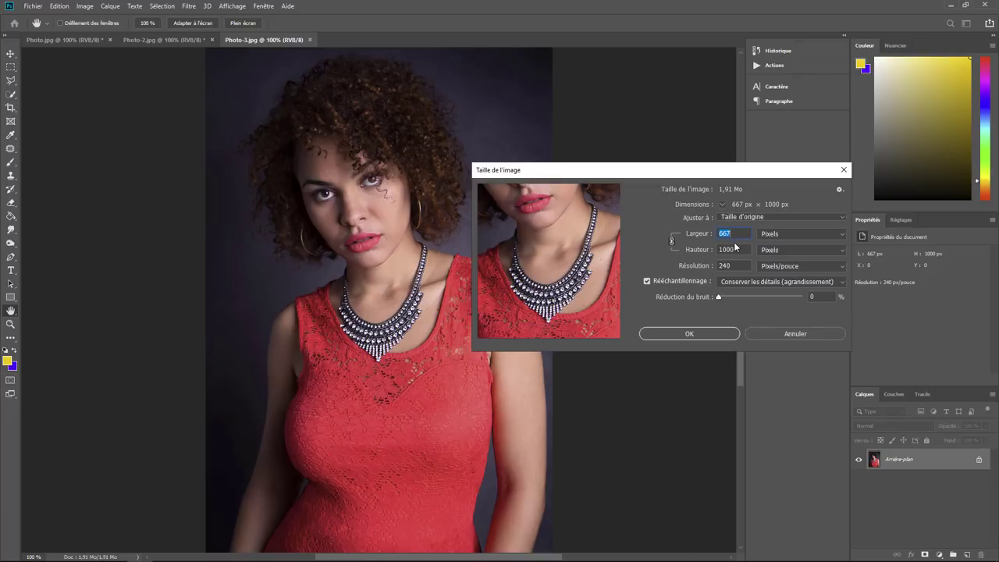
type("3219")
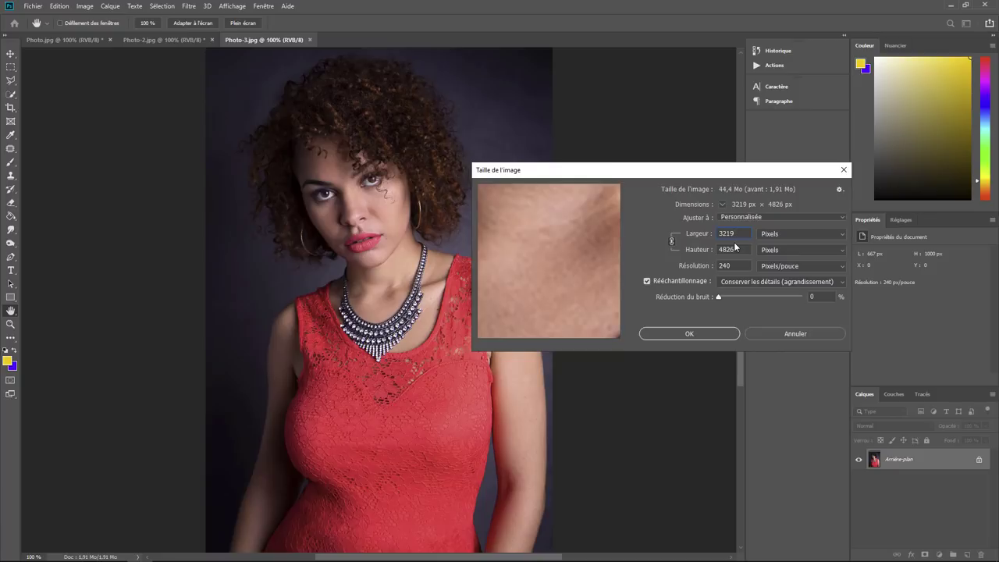
left_click(699, 334)
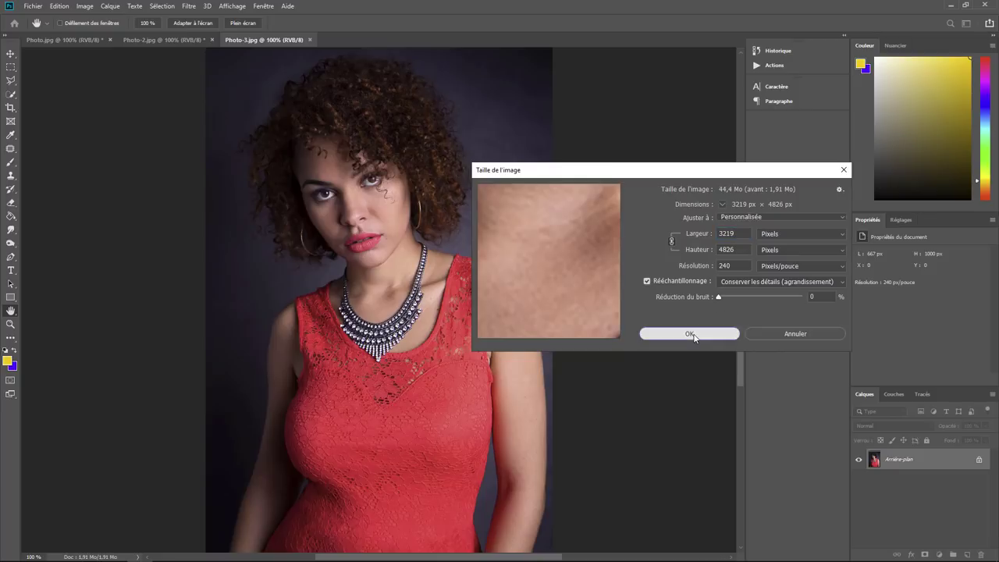
key("w")
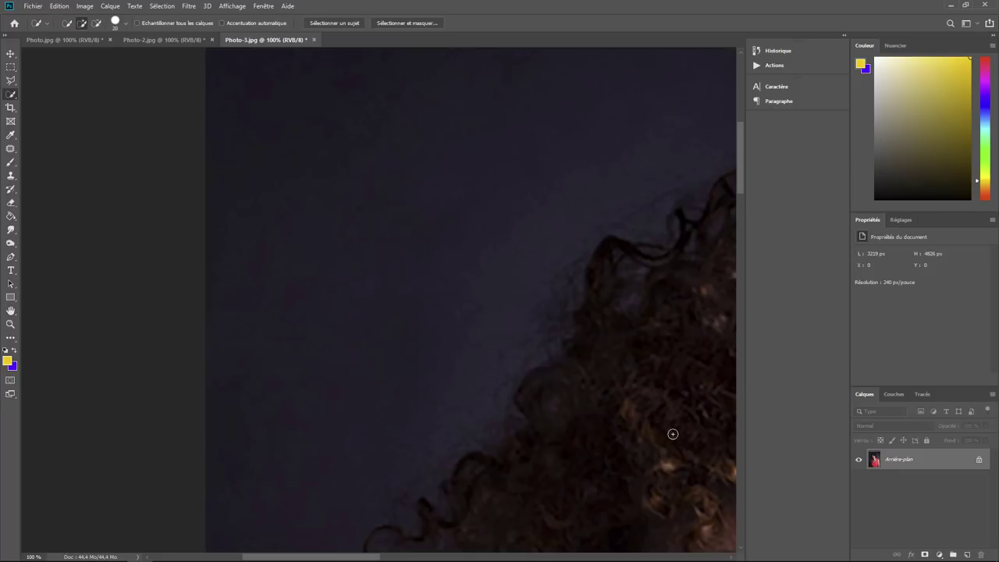
mouse_move(671, 433)
left_mouse_down()
mouse_move(526, 337)
mouse_move(232, 252)
left_mouse_up()
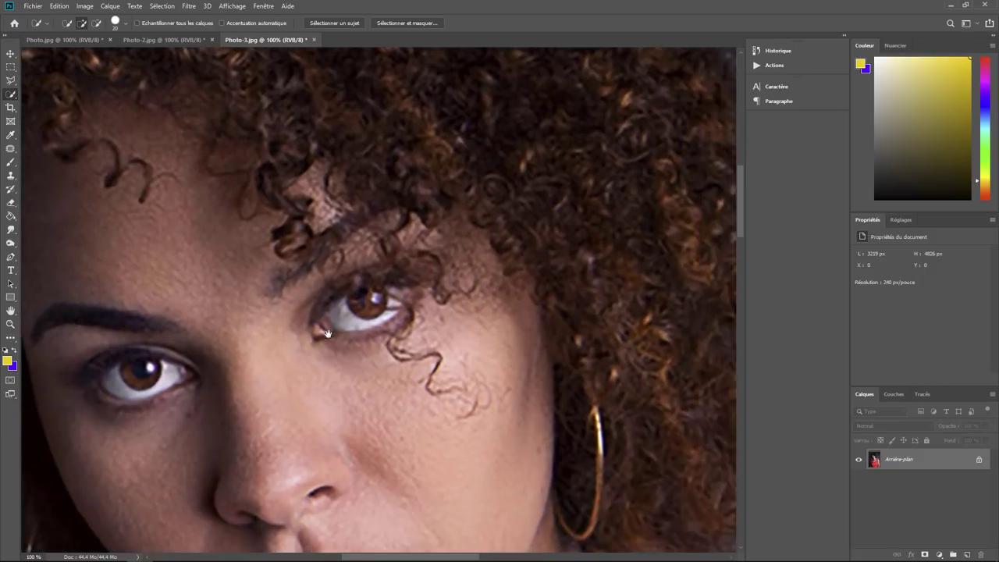
left_click_drag(573, 427, 513, 346)
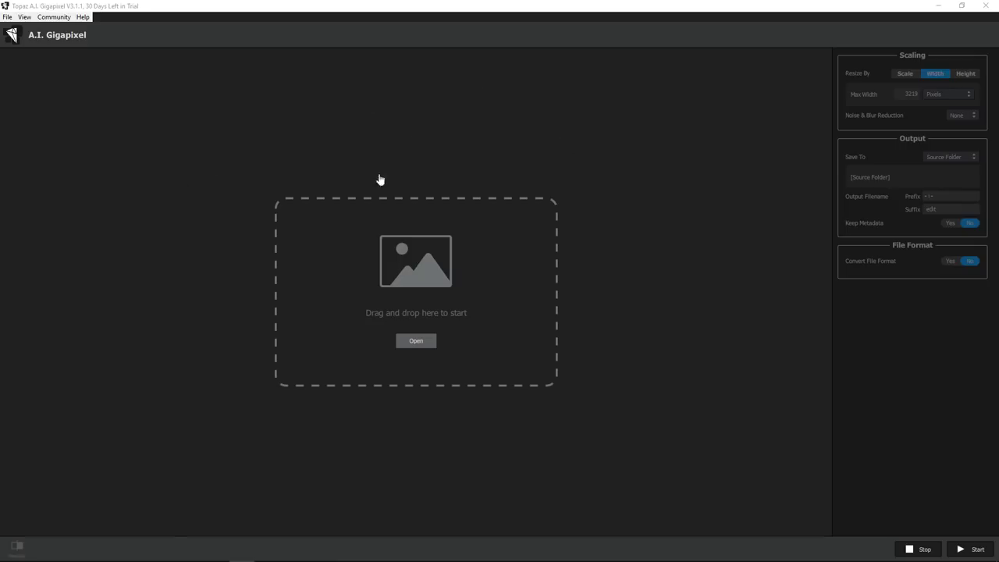
Start loading photos from the Open button in Gigapixel's empty drop area
left_click(422, 347)
Add Photo-2, Photo-3 and Photo to Gigapixel and view each one's original-versus-preview comparison
left_click_drag(330, 175, 477, 255)
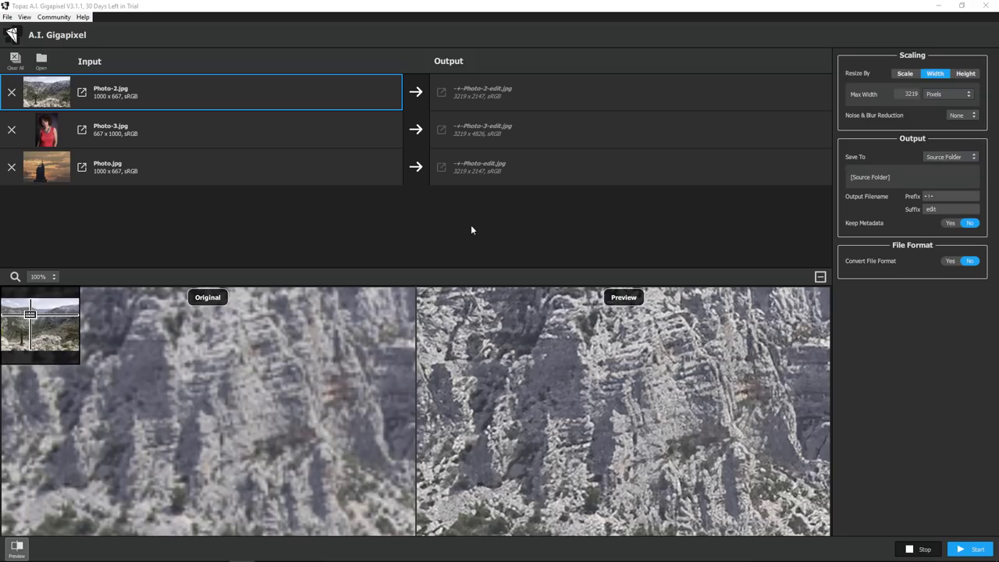
left_click(124, 136)
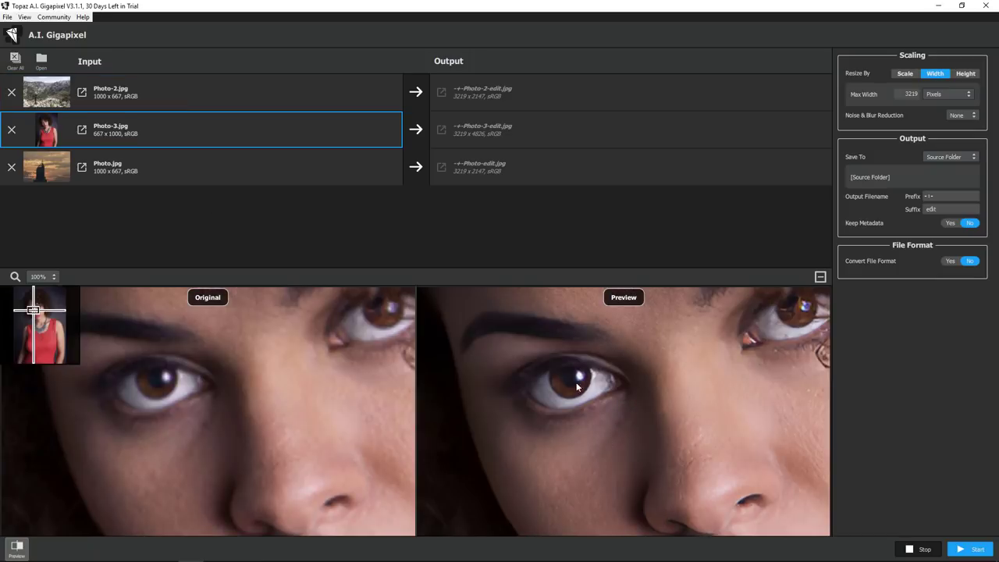
left_click(163, 172)
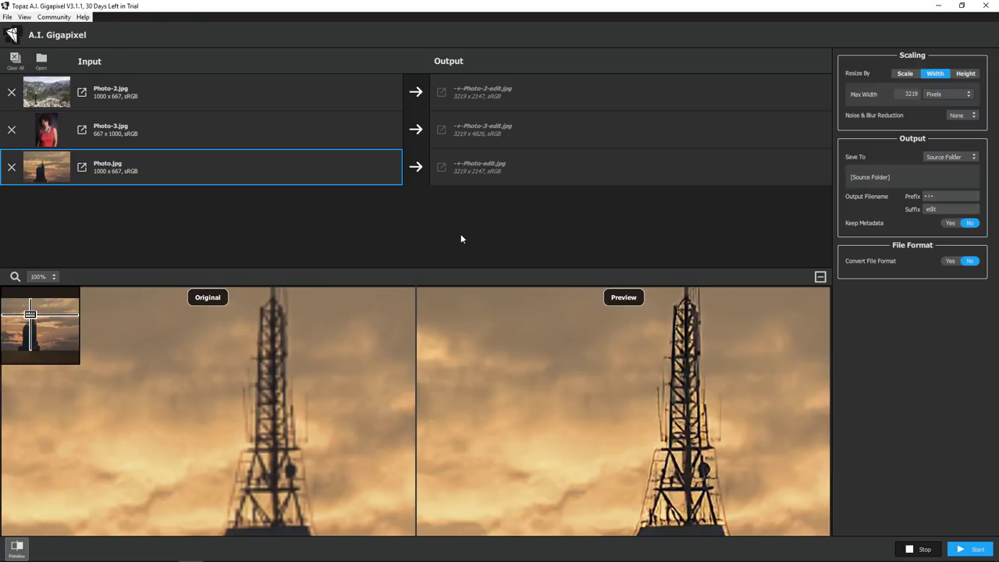
left_click(206, 87)
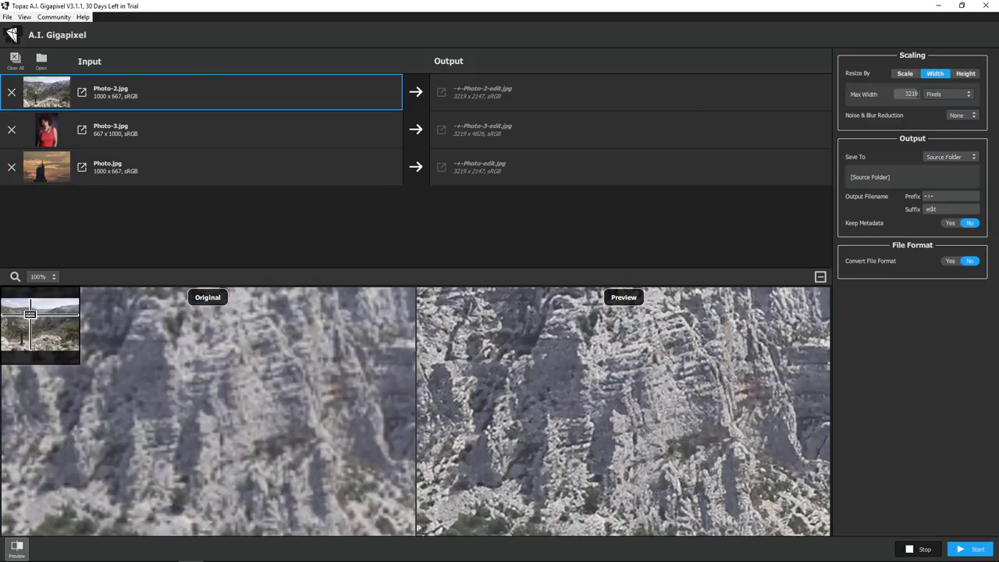
left_click(910, 76)
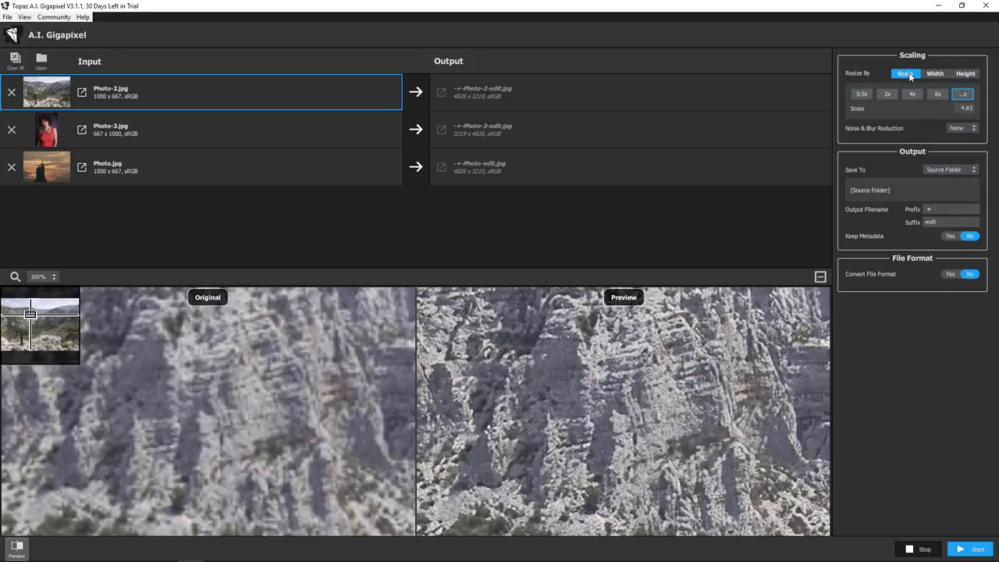
left_click(889, 96)
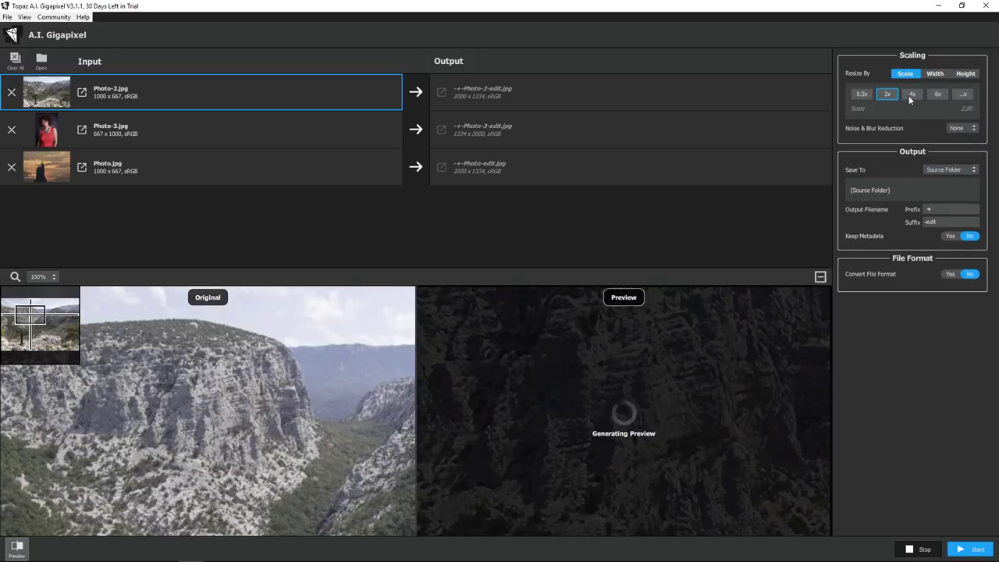
left_click(913, 94)
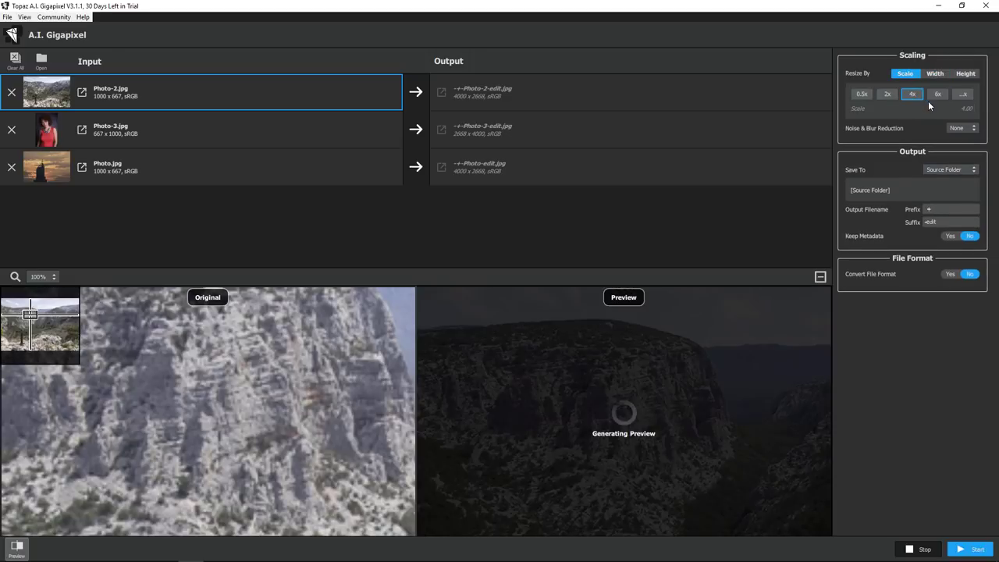
left_click(938, 93)
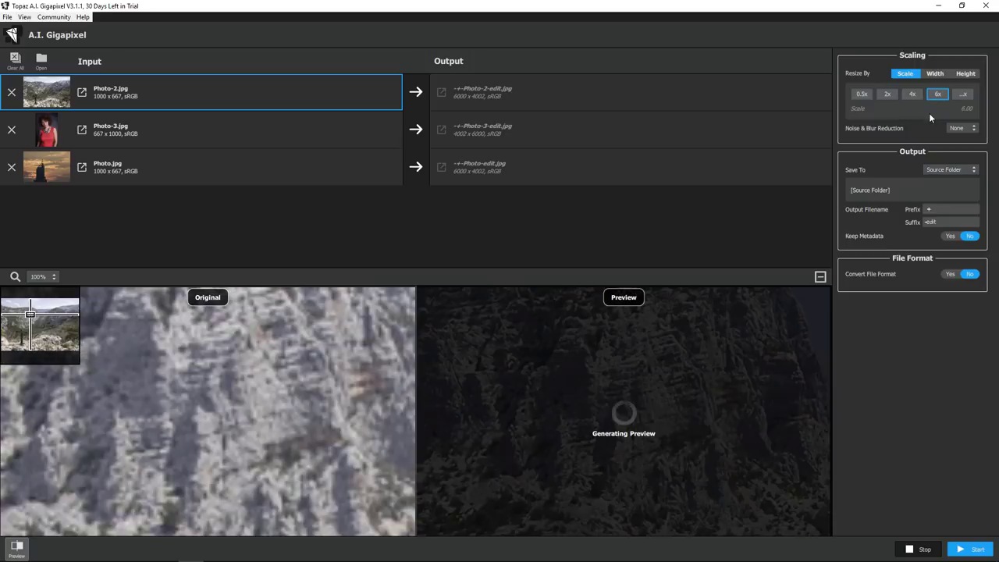
left_click(936, 74)
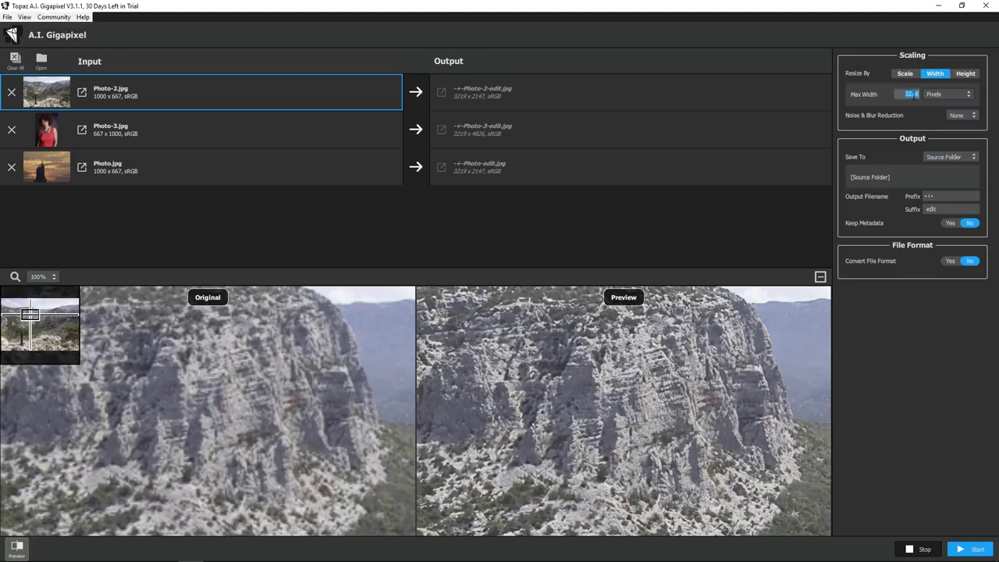
type("5472")
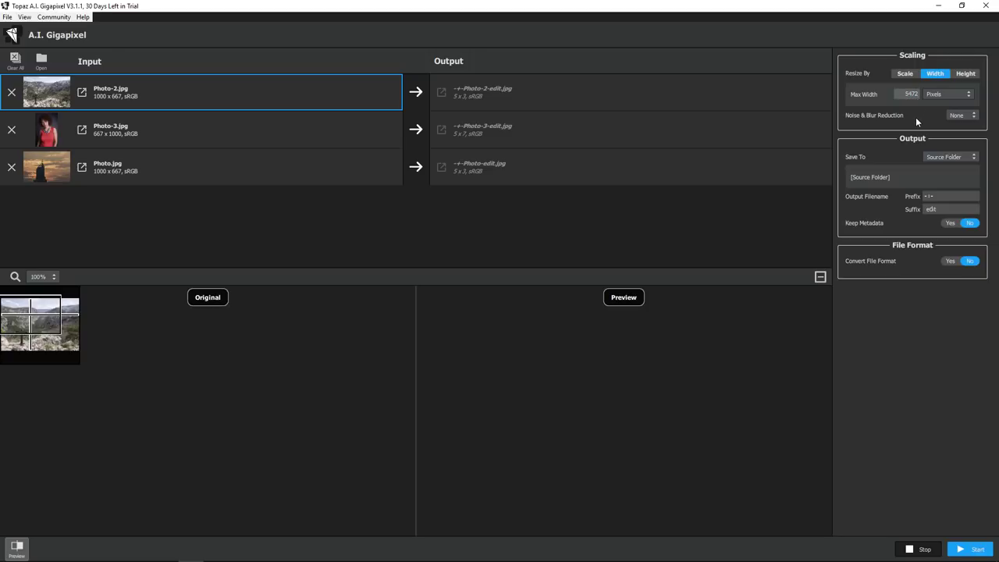
key("Return")
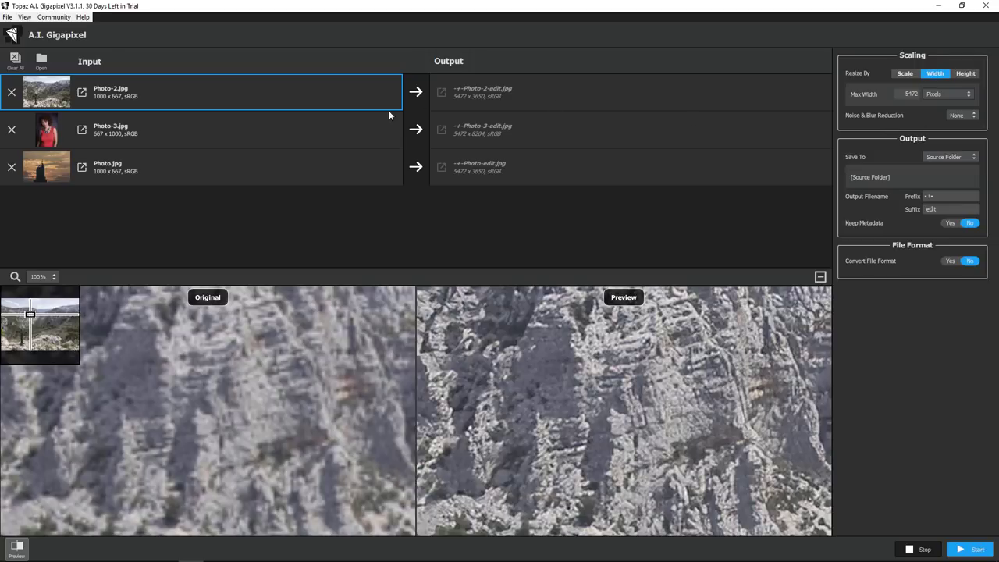
left_click(360, 125)
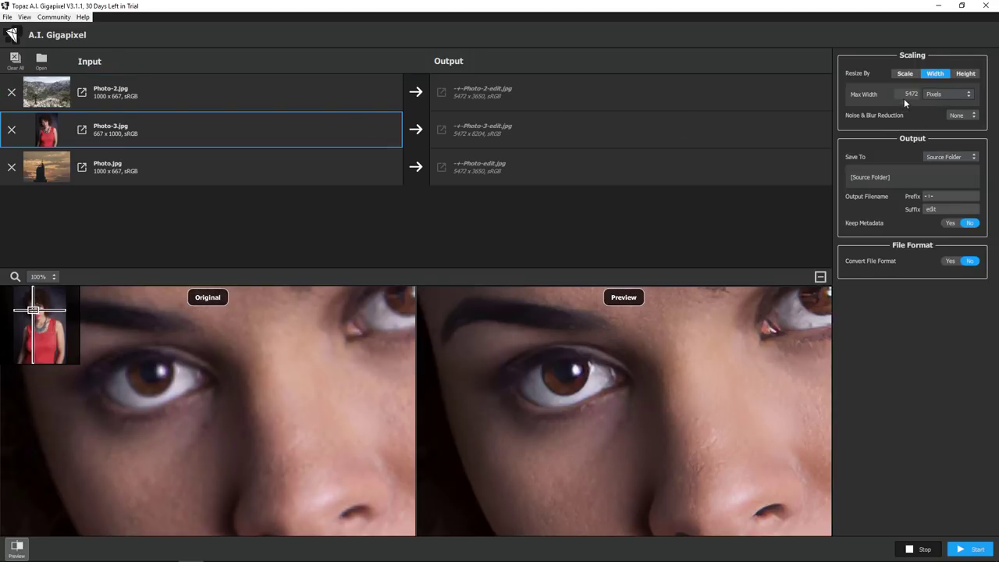
double_click(908, 94)
type("3219")
key("Return")
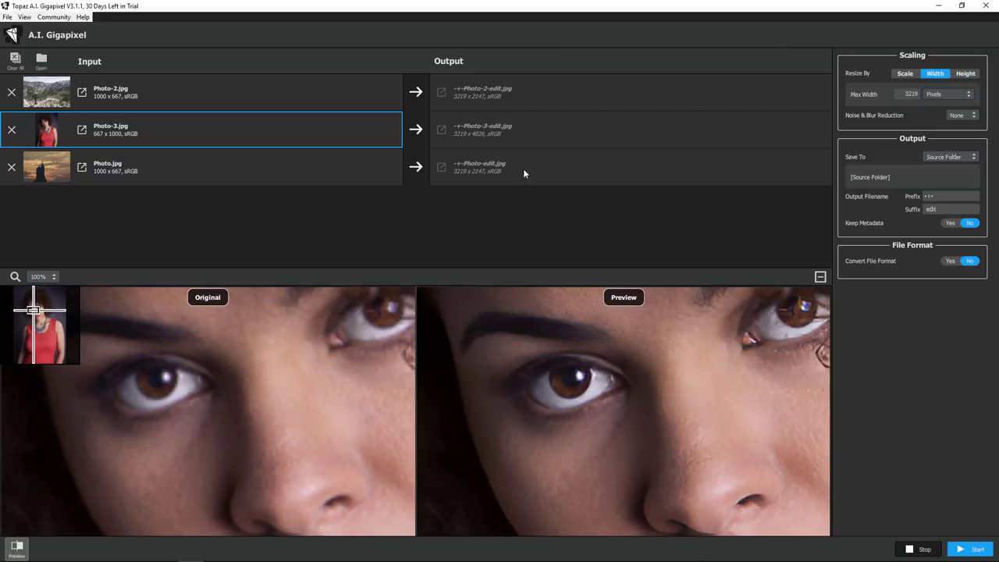
left_click(321, 103)
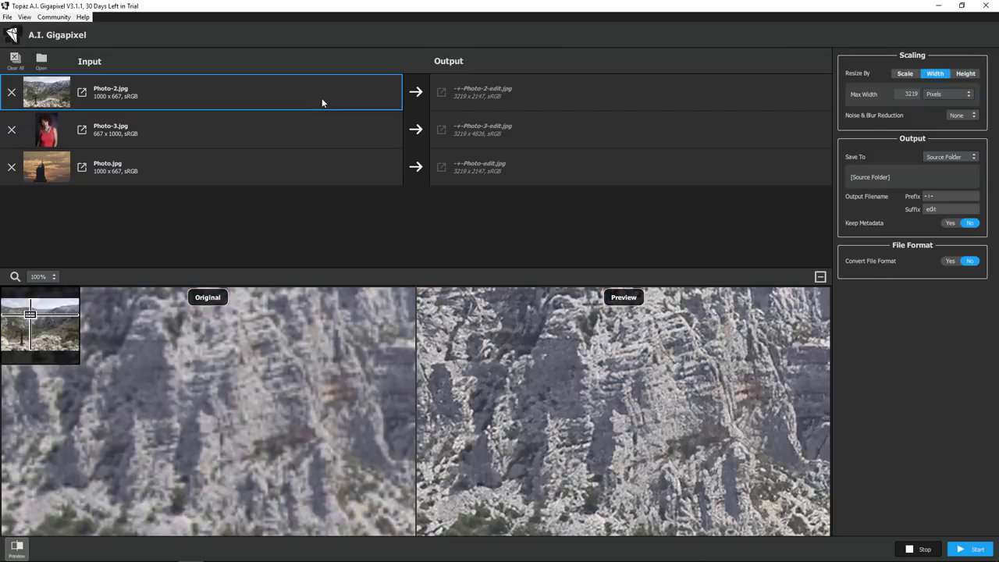
left_click(313, 126)
left_click(315, 95)
left_click(320, 130)
left_click(324, 173)
left_click(318, 96)
Try Low then High noise and blur reduction and preview the portrait with it
left_click(961, 115)
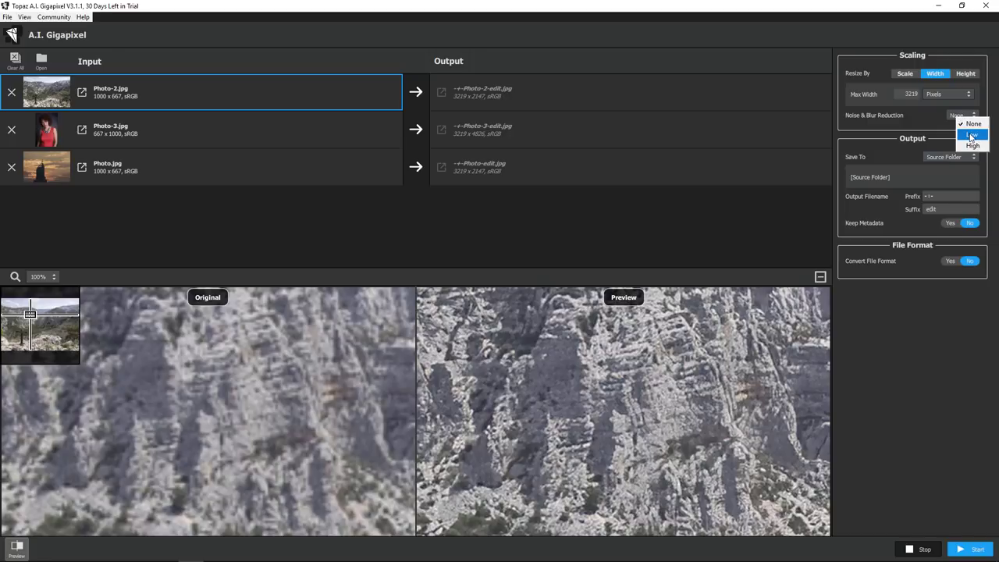
left_click(971, 136)
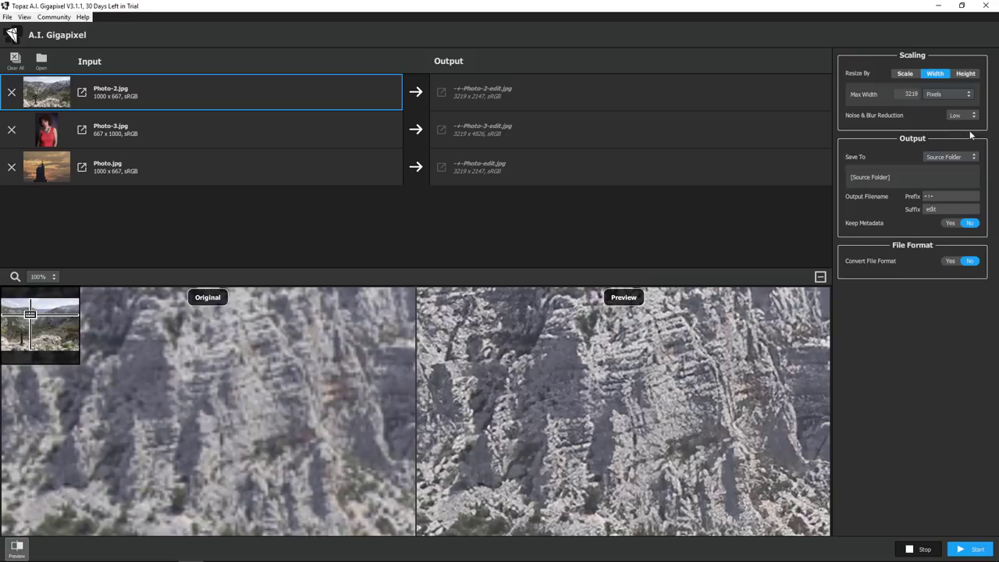
left_click(964, 117)
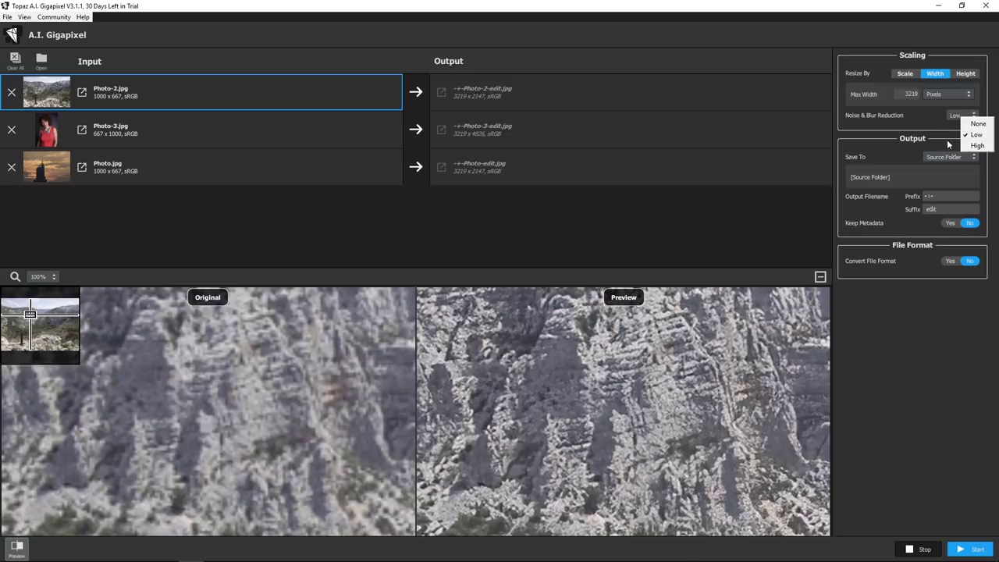
left_click(978, 145)
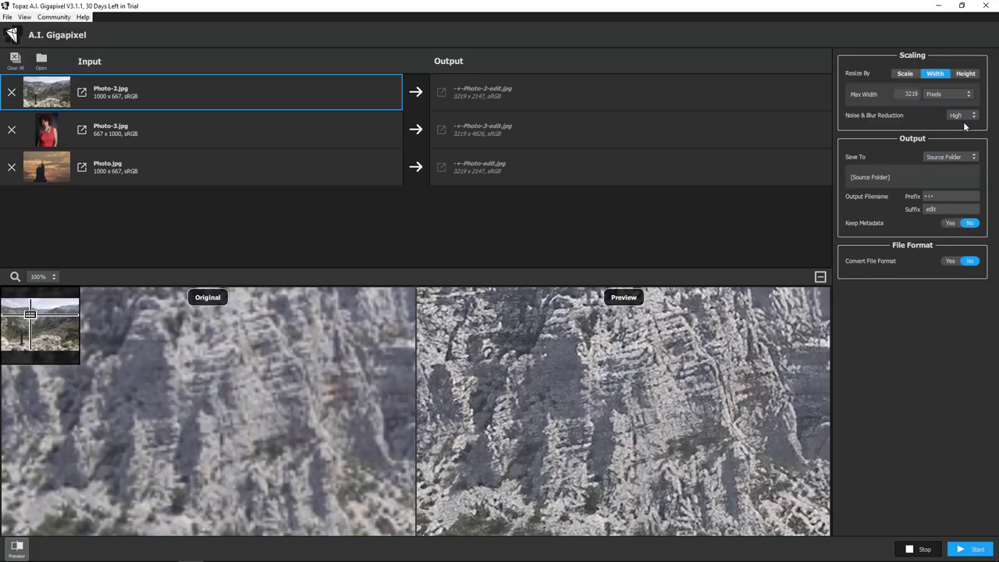
left_click(212, 132)
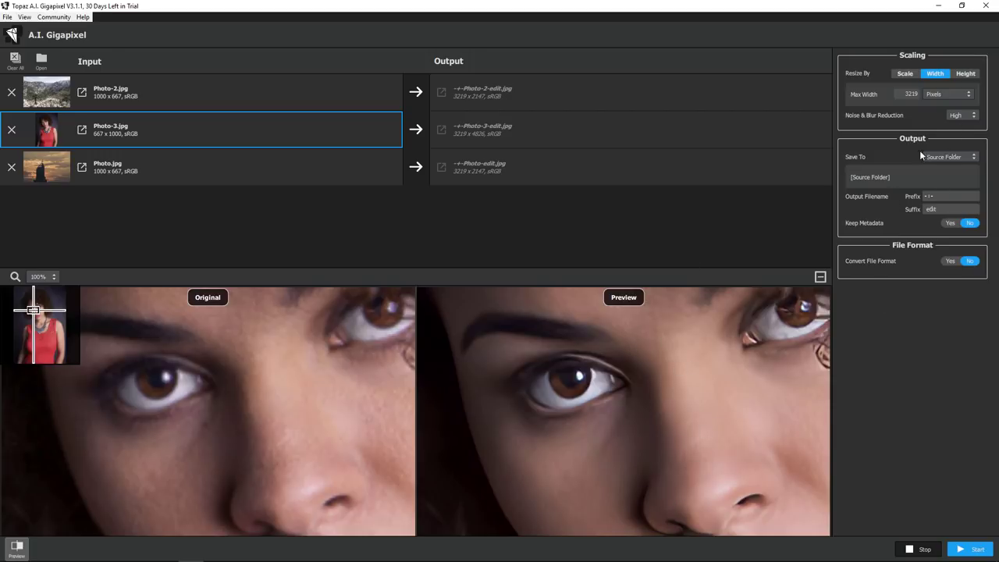
Toggle reduction between None and Low, leave it at None, and preview Photo-2.jpg
left_click(957, 116)
left_click(960, 118)
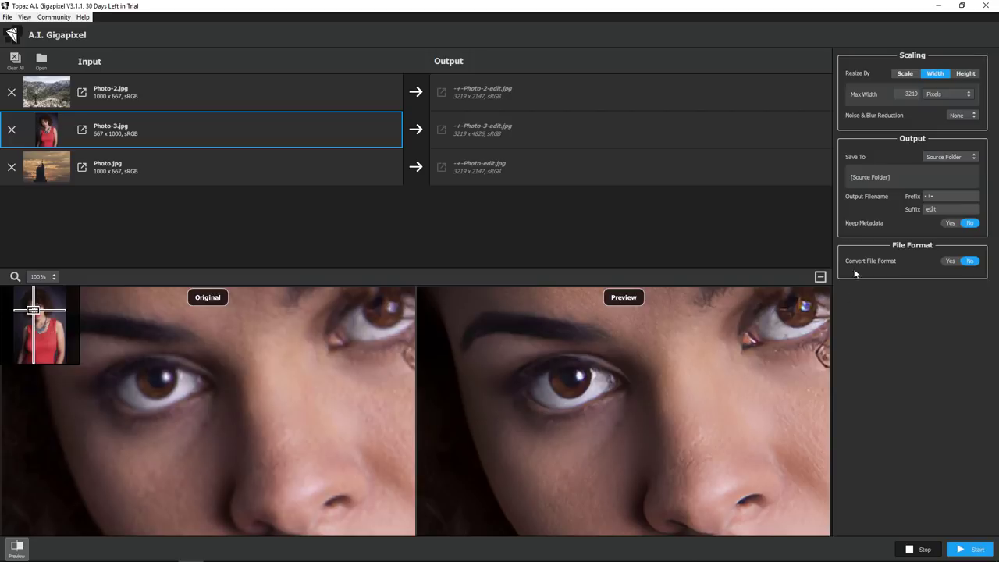
left_click(957, 115)
left_click(972, 133)
left_click(957, 116)
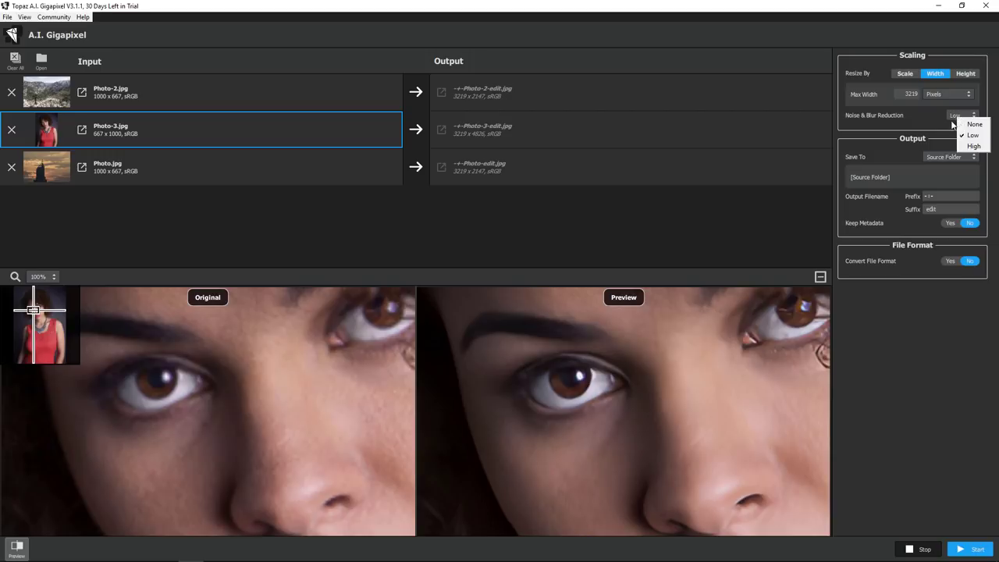
left_click(965, 125)
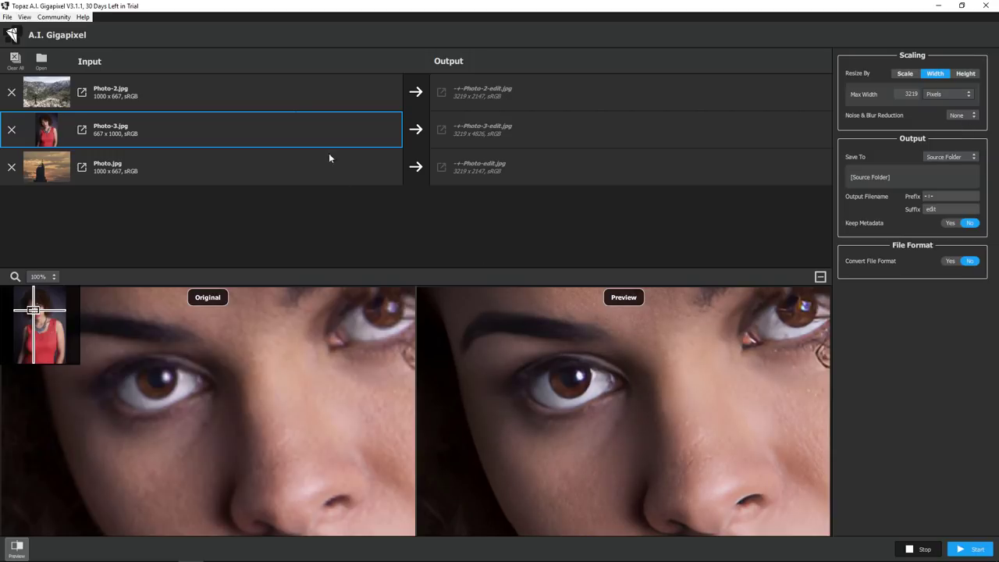
left_click(236, 101)
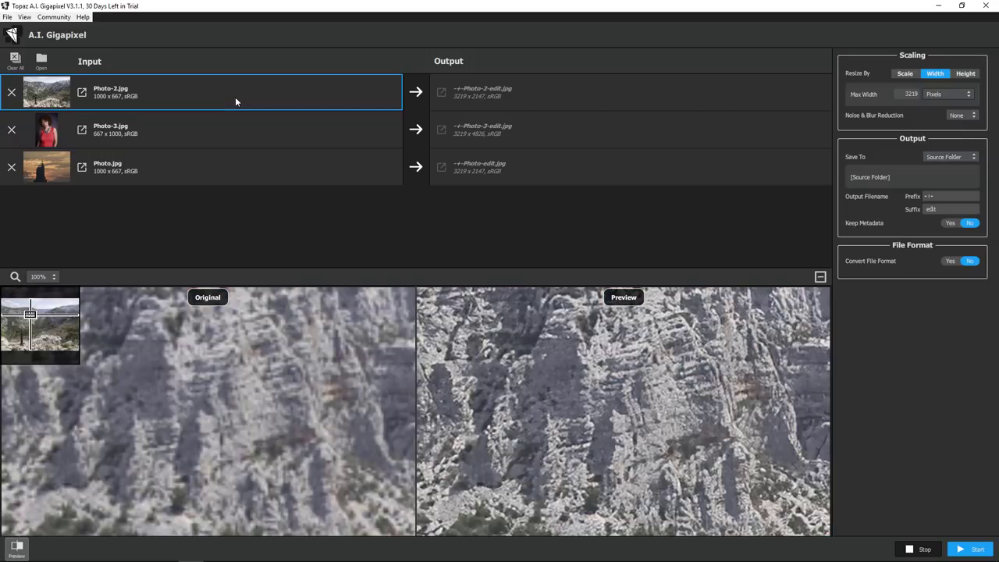
Center Photo-2's preview on the TISCALI sign and try Low then High noise reduction
left_click(27, 314)
left_click_drag(27, 314, 20, 331)
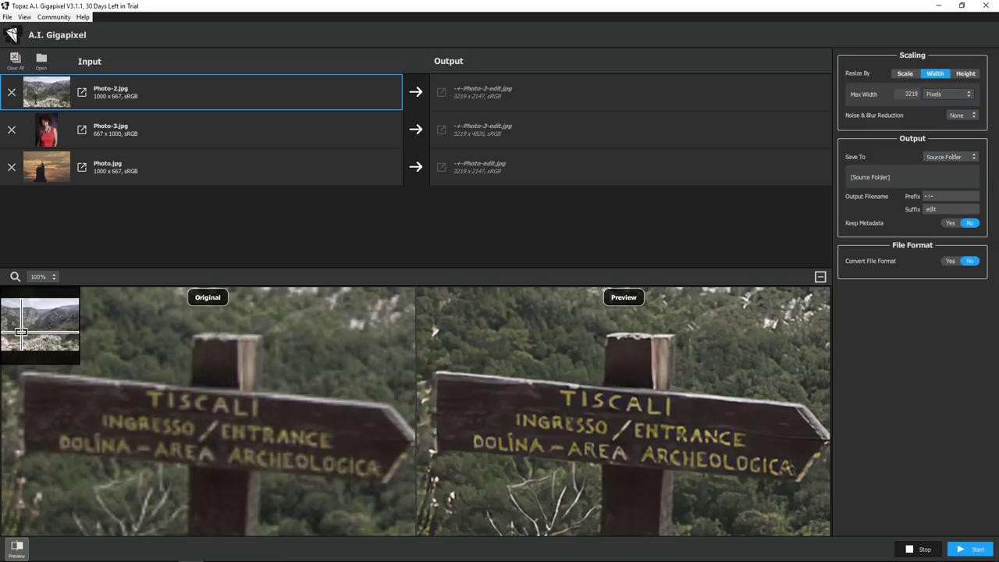
left_click(969, 117)
left_click(975, 129)
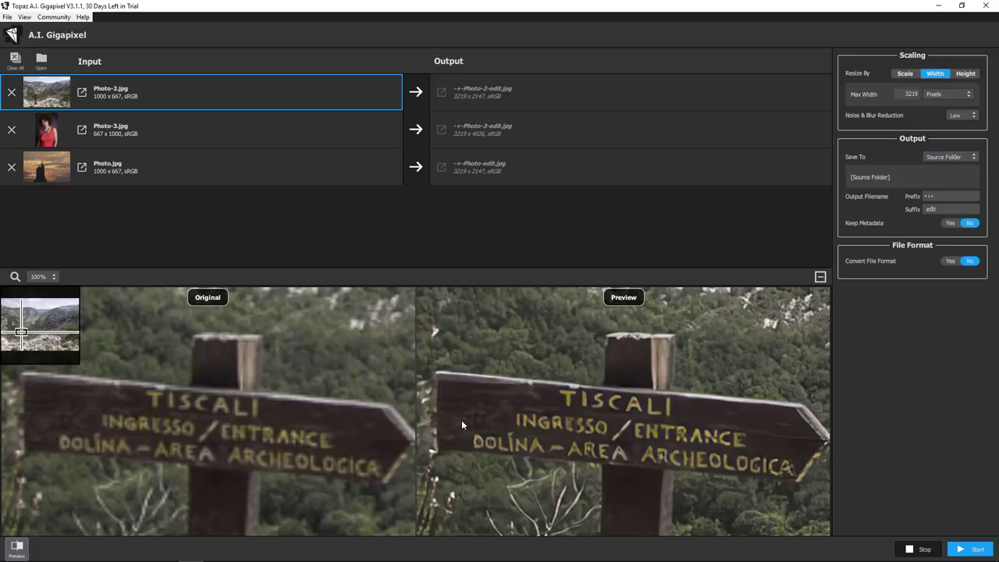
left_click(956, 115)
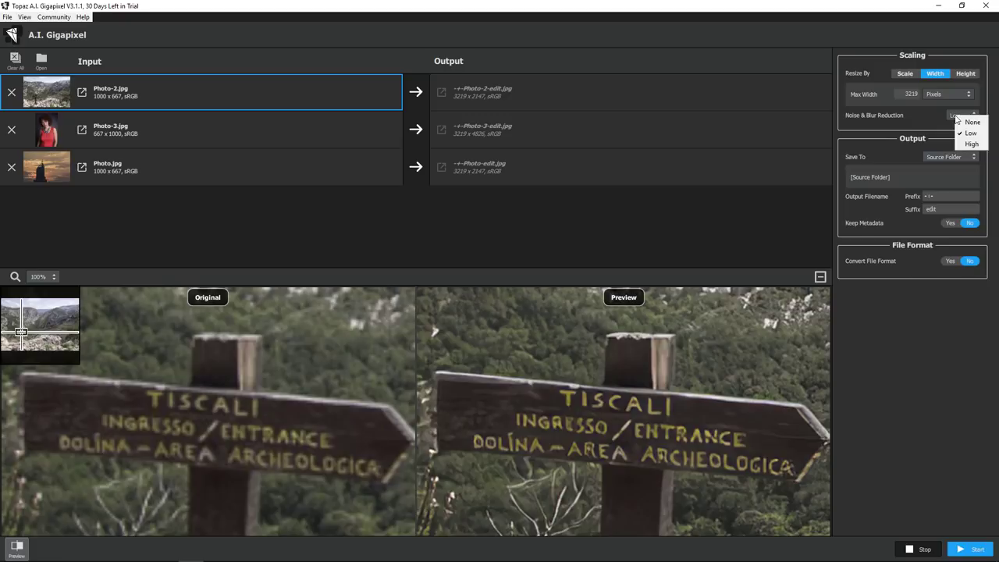
left_click(971, 146)
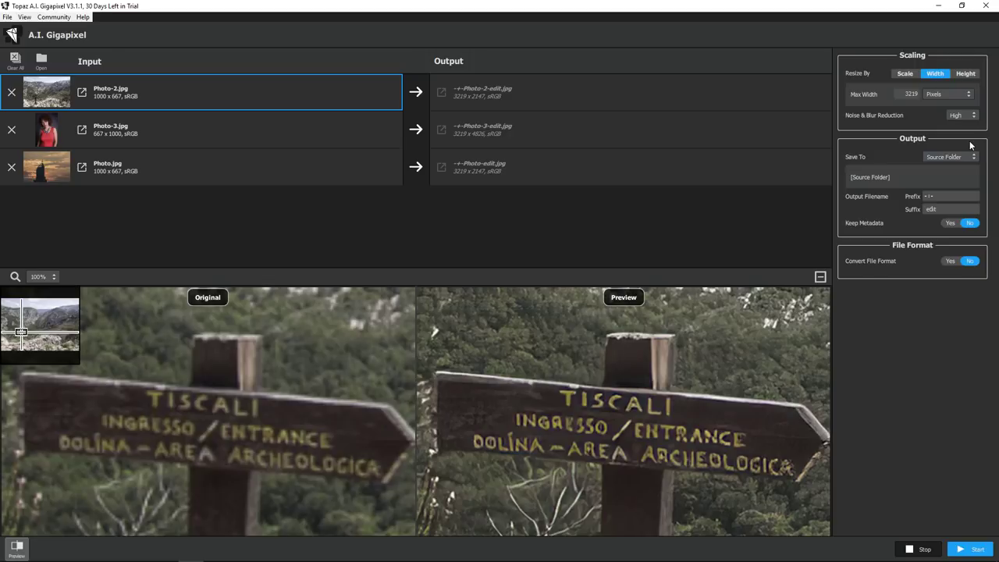
Reset noise and blur reduction to None and switch resizing to Scale and back to Width
left_click(963, 116)
left_click(970, 122)
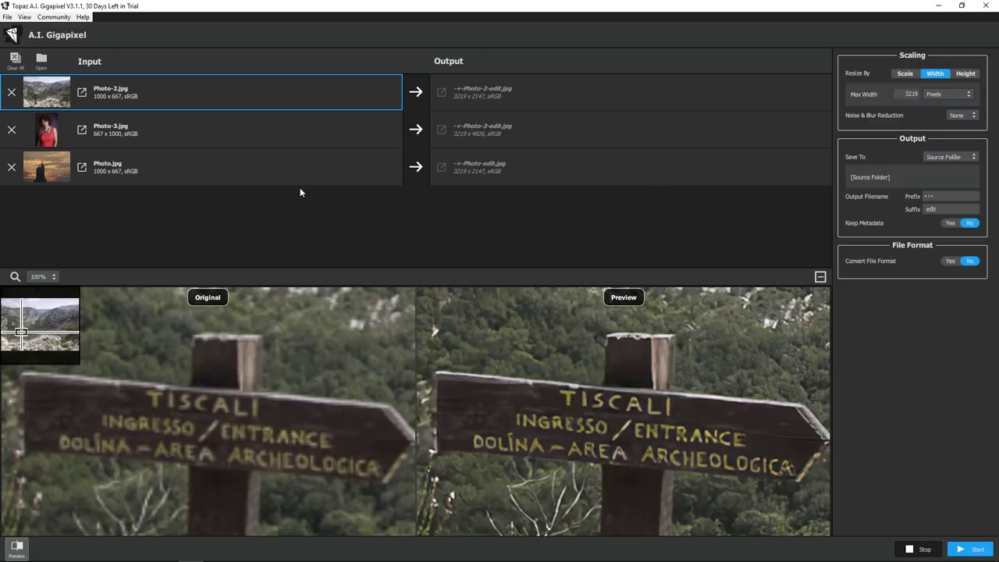
left_click(907, 74)
left_click(936, 74)
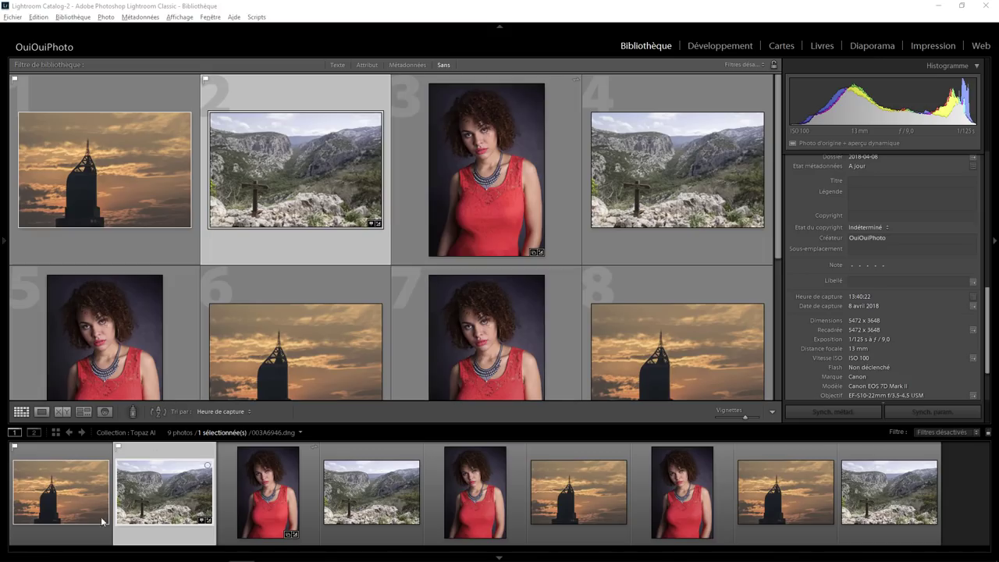
Step through all nine thumbnails, then select portrait photos 3 and 5 together
left_click(92, 531)
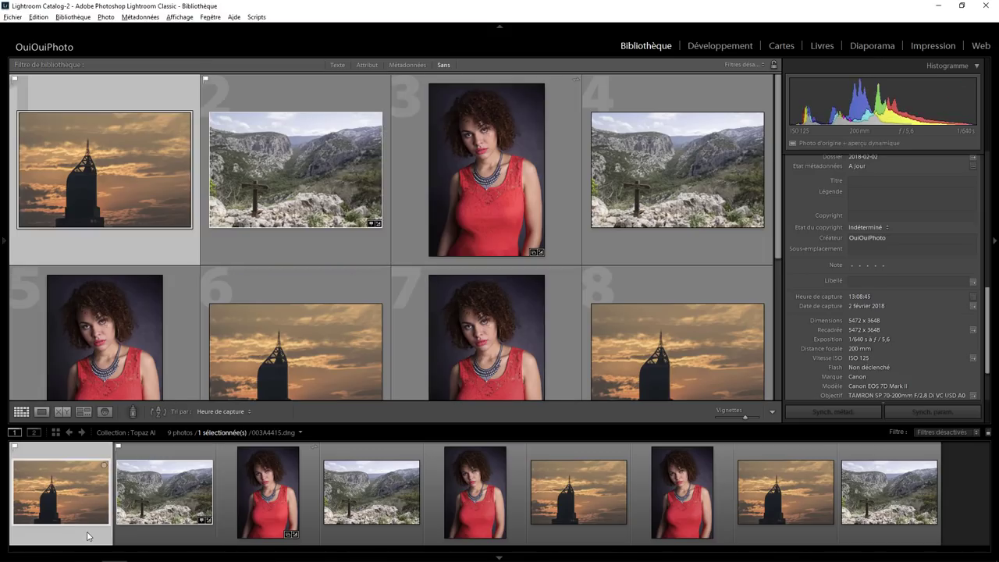
left_click(191, 525)
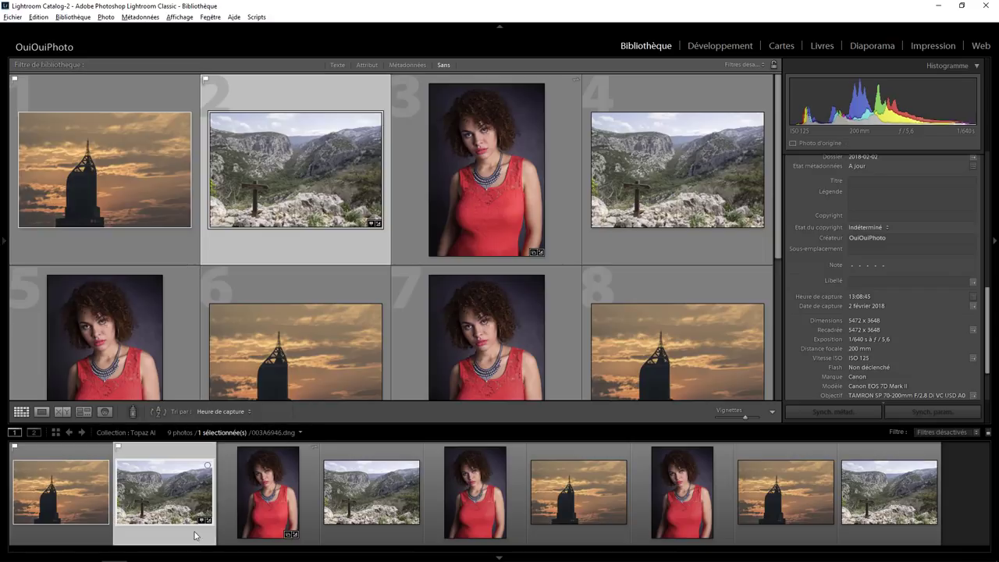
left_click(268, 456)
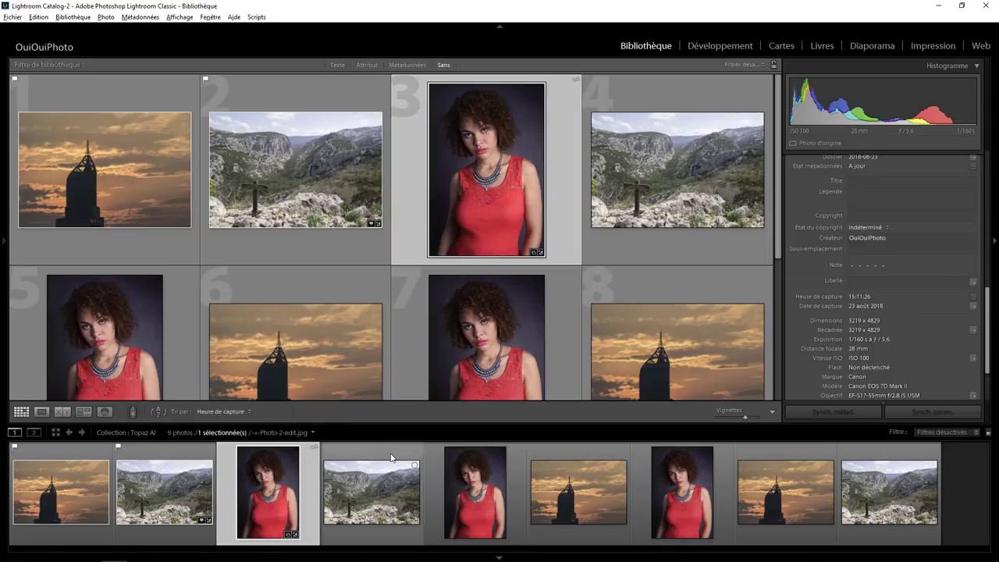
left_click(367, 457)
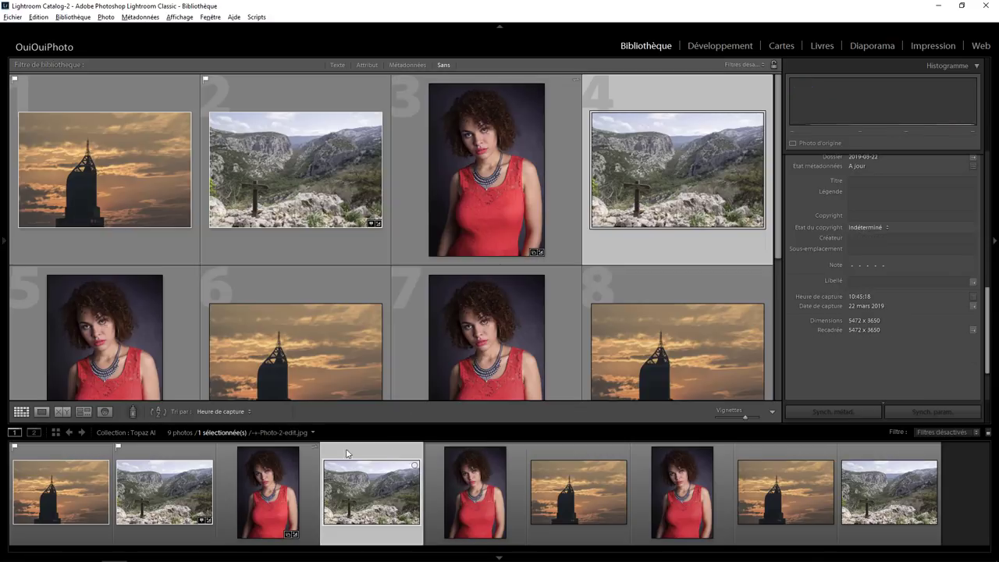
left_click(436, 463)
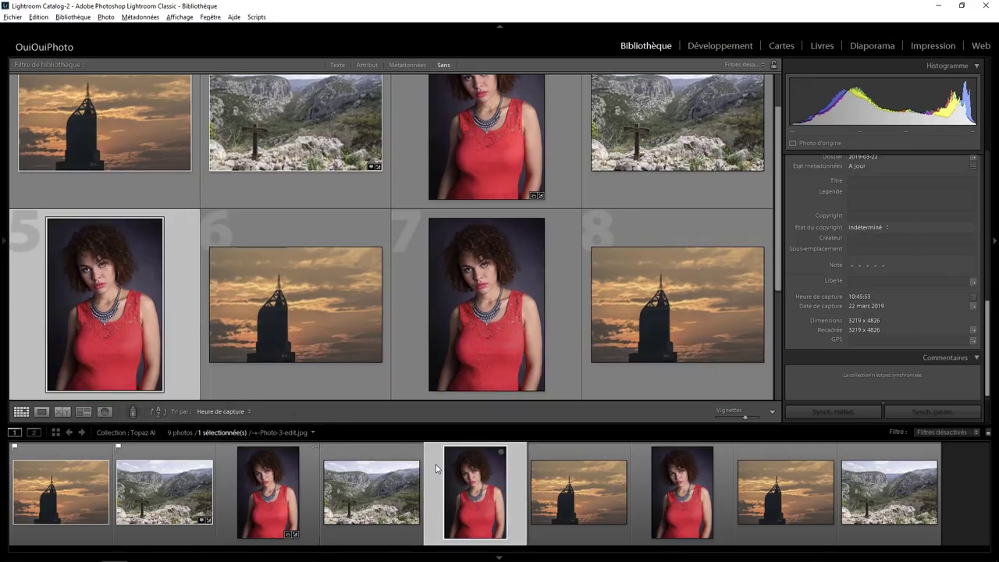
left_click(567, 451)
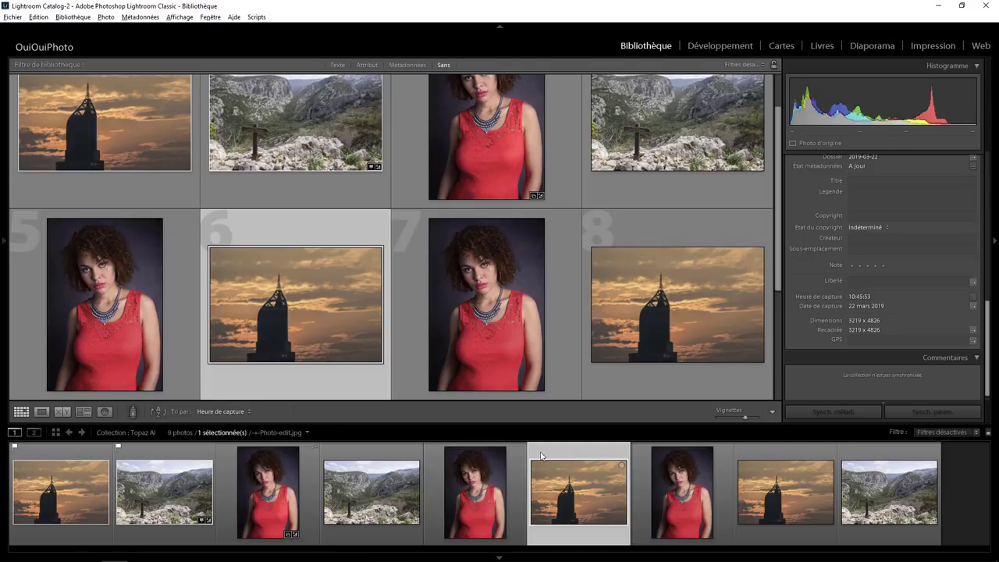
left_click(642, 466)
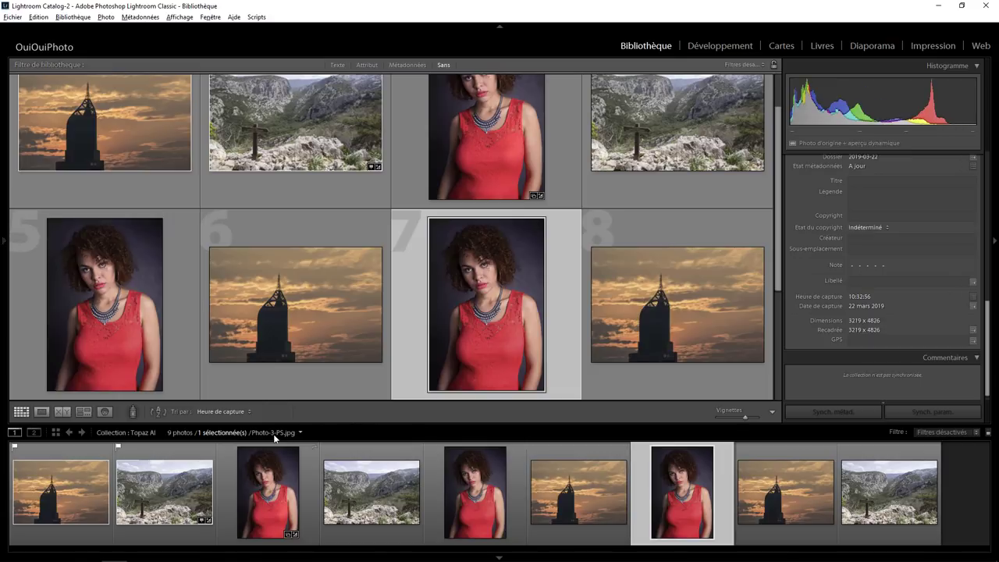
left_click(760, 453)
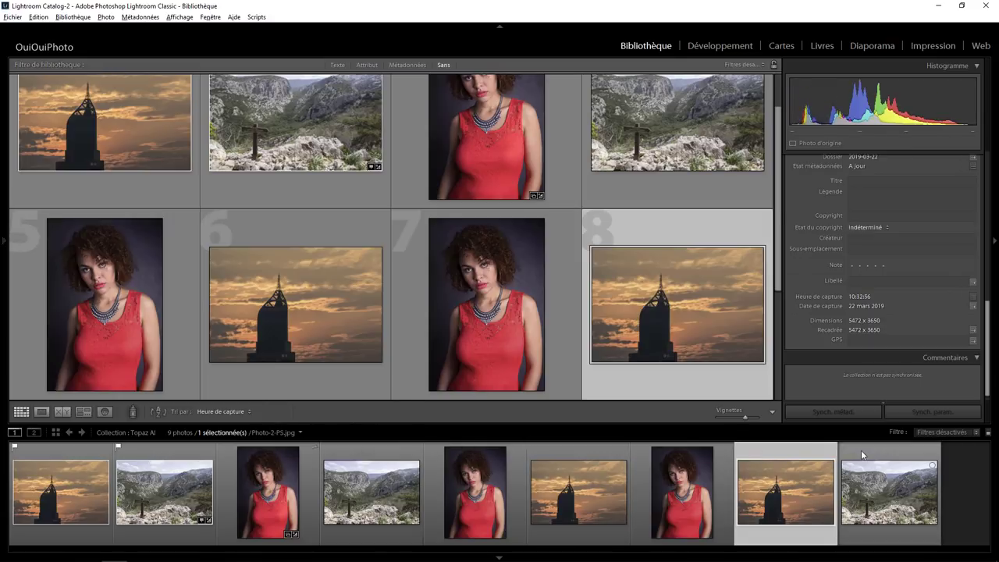
left_click(861, 452)
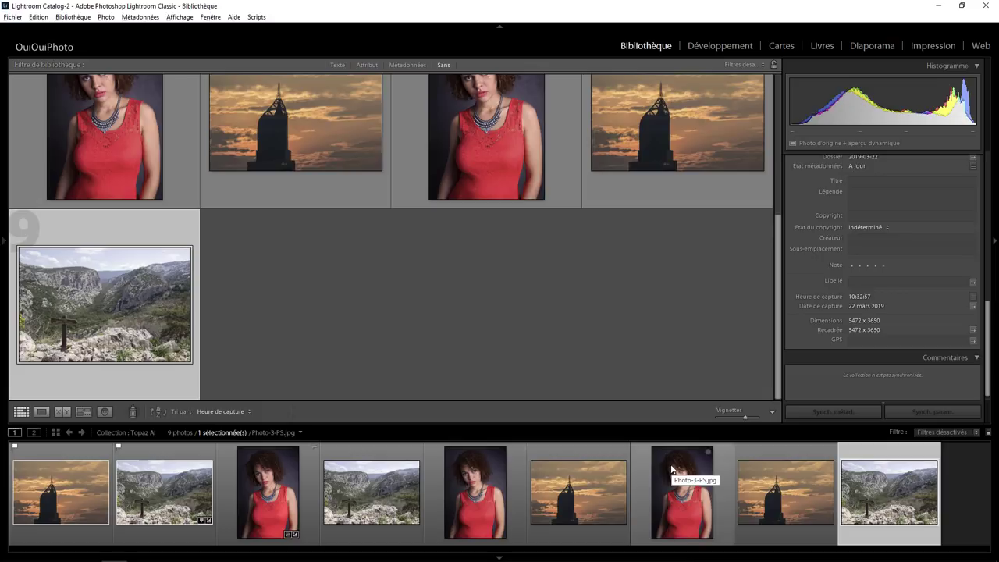
left_click(310, 477)
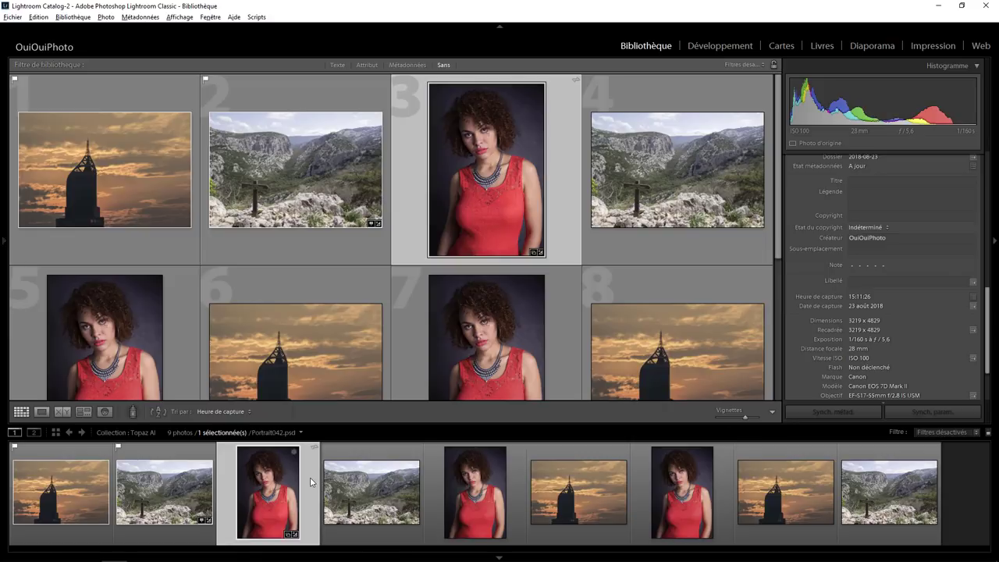
left_click(439, 487, "ctrl")
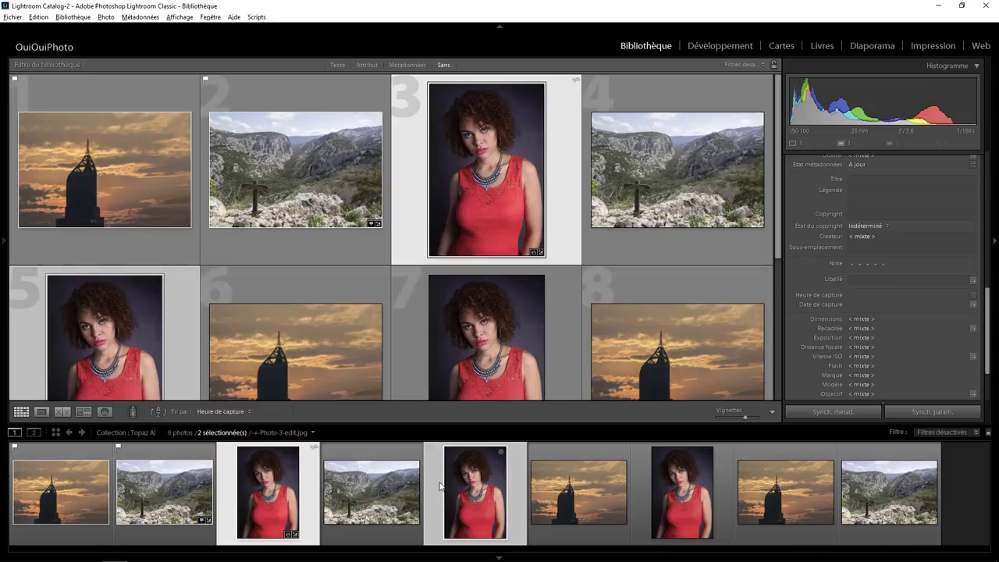
Compare the two portraits side by side at 1:1 around the eyes, with Photo-3-edit.jpg active
left_click(63, 413)
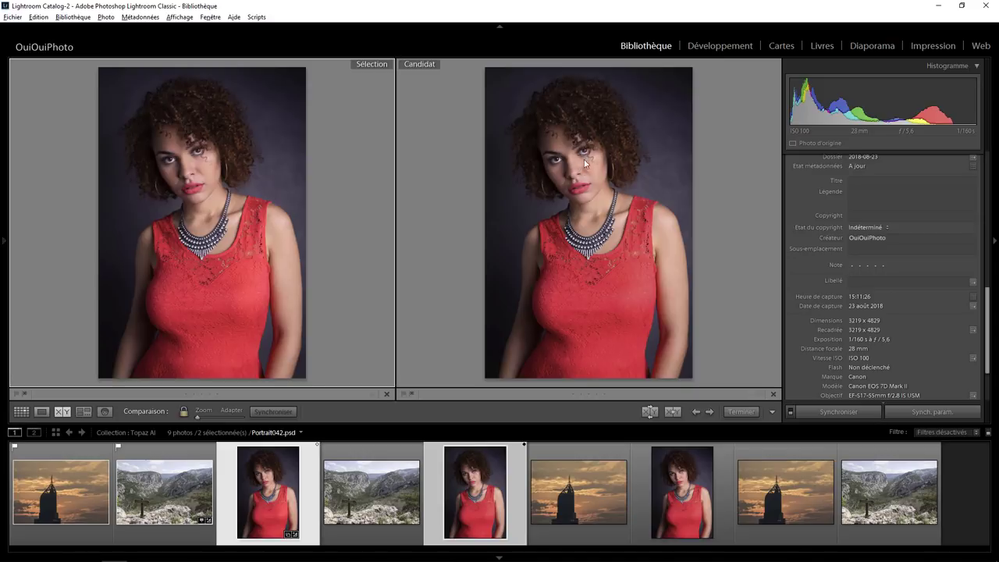
left_click(218, 188)
left_click_drag(243, 292, 331, 130)
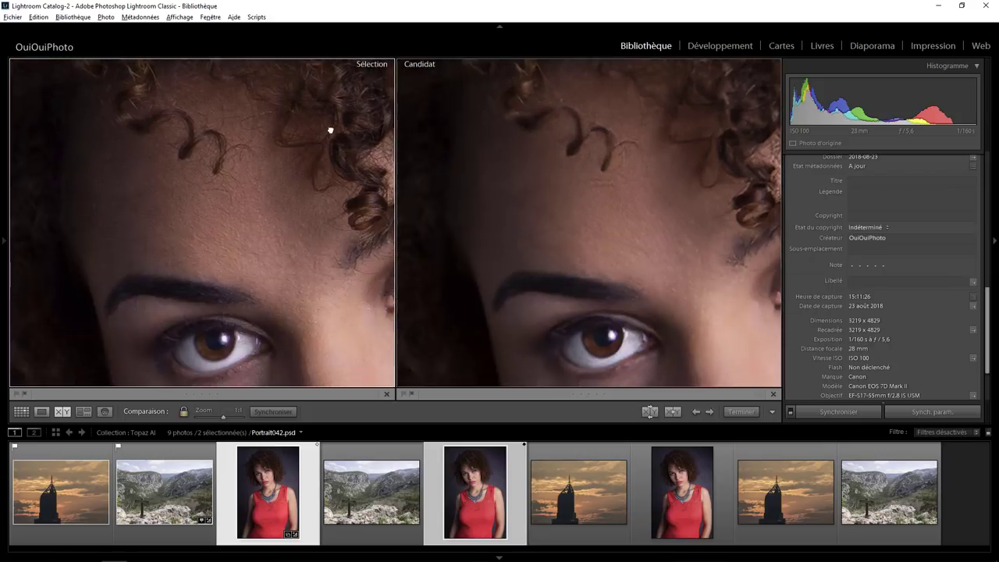
mouse_move(302, 225)
left_mouse_down()
mouse_move(286, 140)
mouse_move(263, 139)
left_mouse_up()
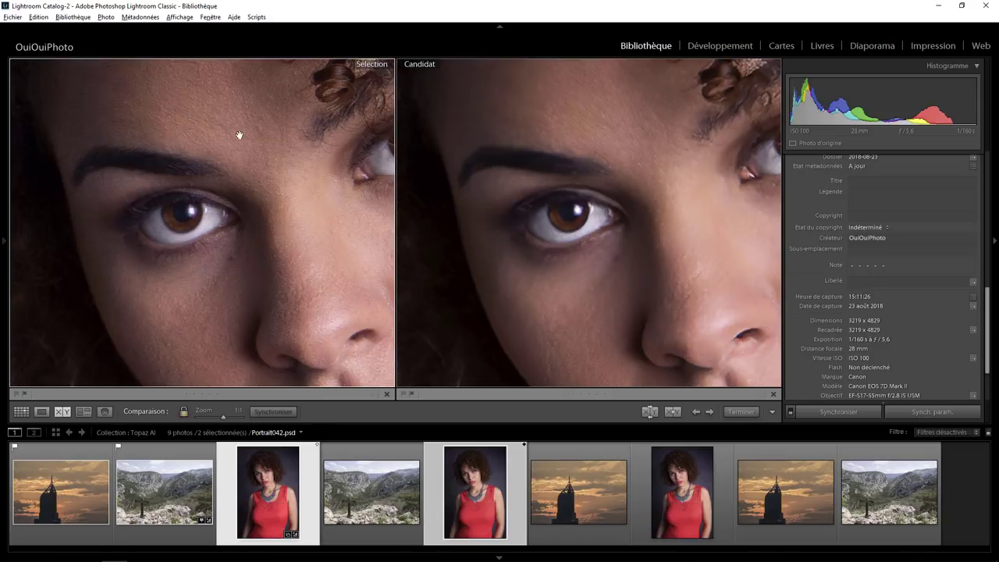
left_click_drag(587, 138, 575, 122)
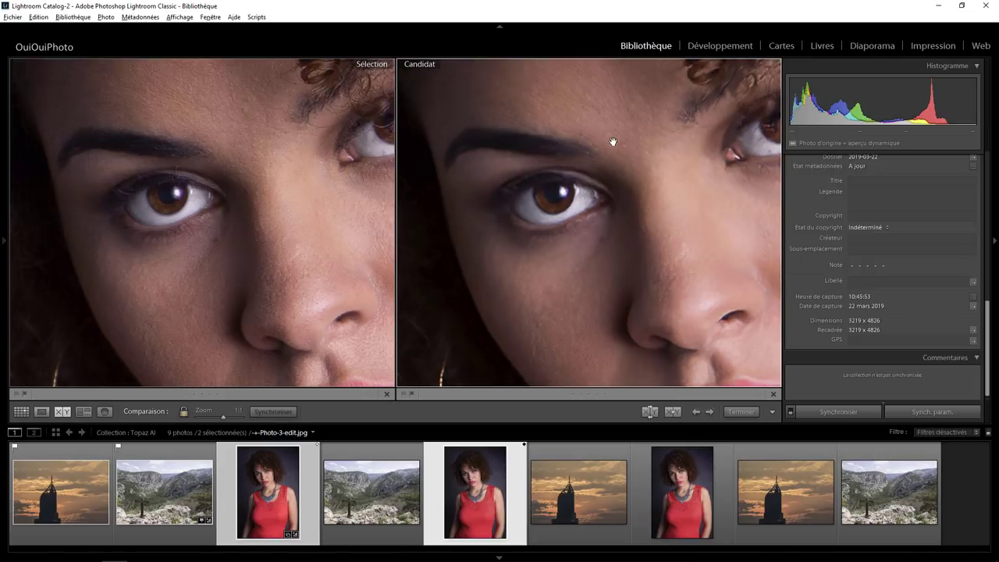
Pan both 1:1 views between the nose and lips, then switch to Loupe view
left_click_drag(677, 266, 651, 196)
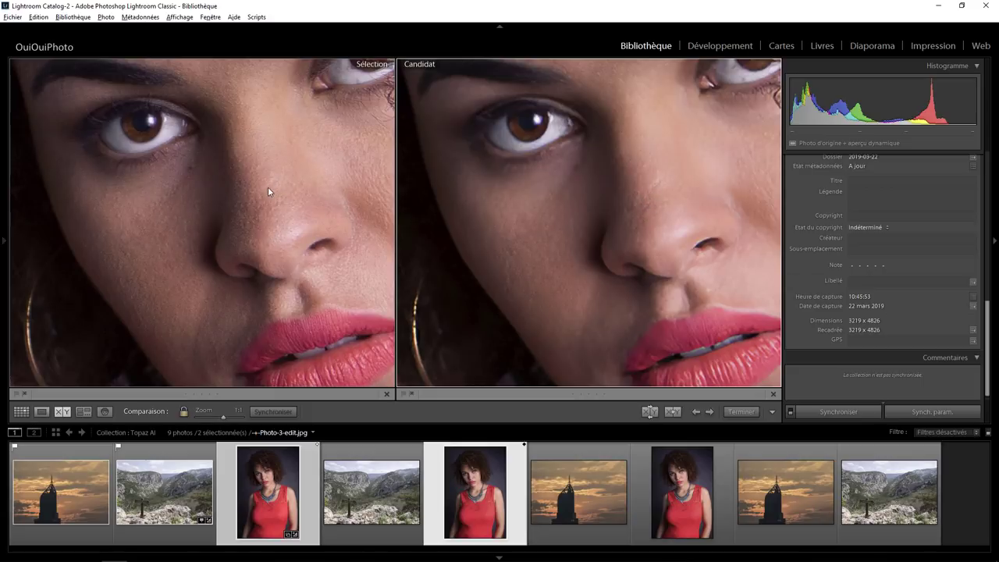
left_click_drag(652, 232, 606, 150)
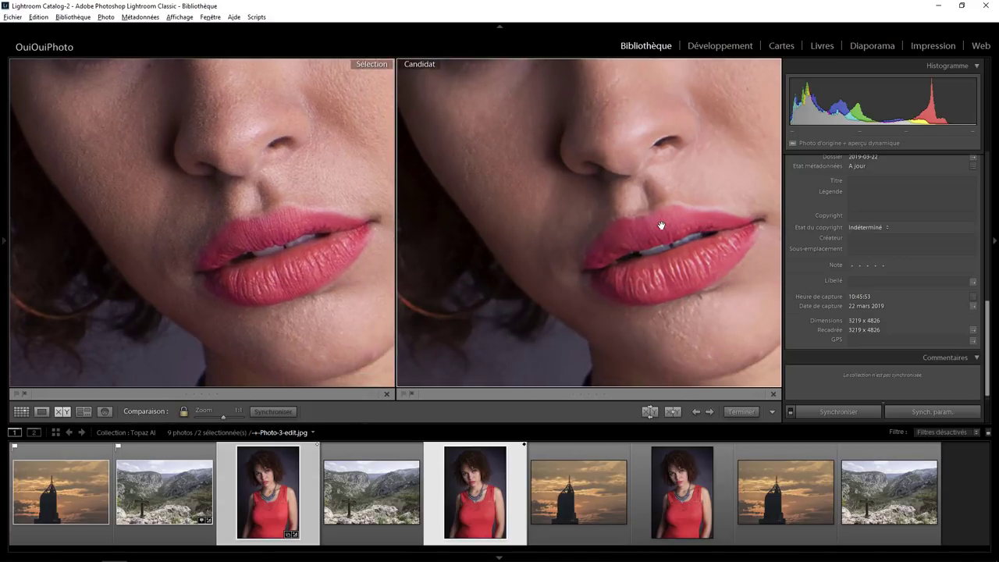
left_click_drag(560, 169, 620, 292)
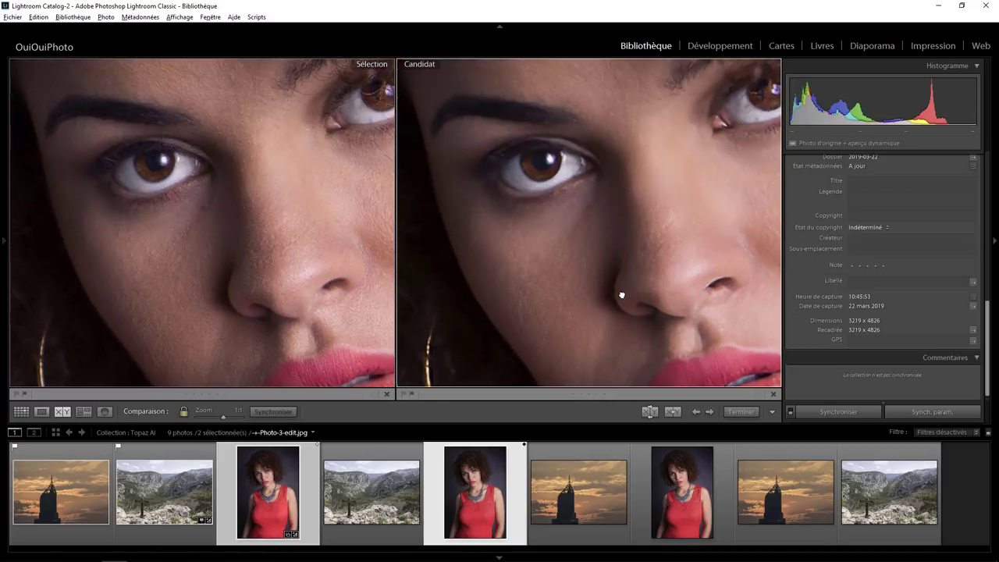
mouse_move(602, 182)
left_mouse_down()
mouse_move(602, 232)
mouse_move(593, 198)
mouse_move(620, 238)
left_mouse_up()
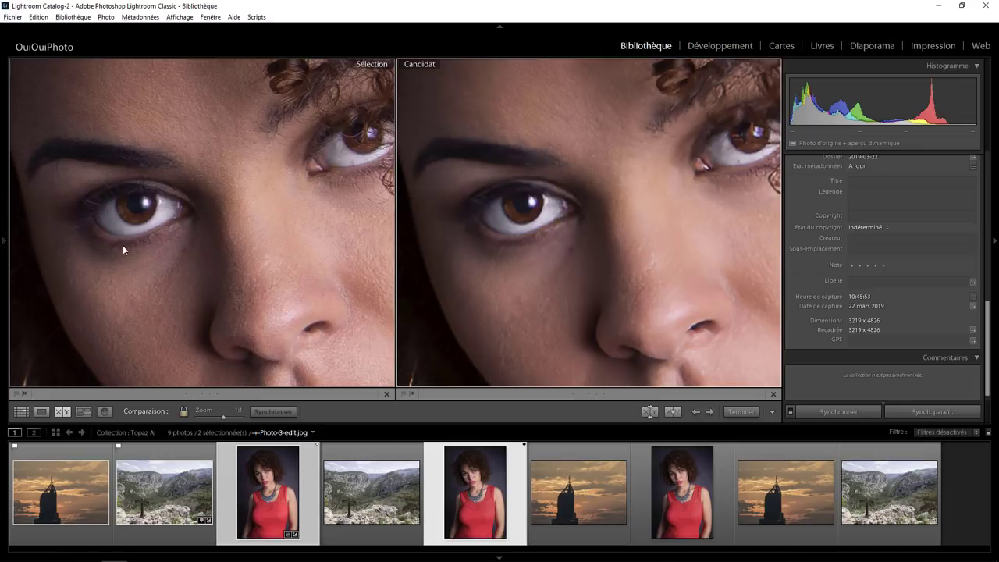
left_click_drag(533, 256, 543, 210)
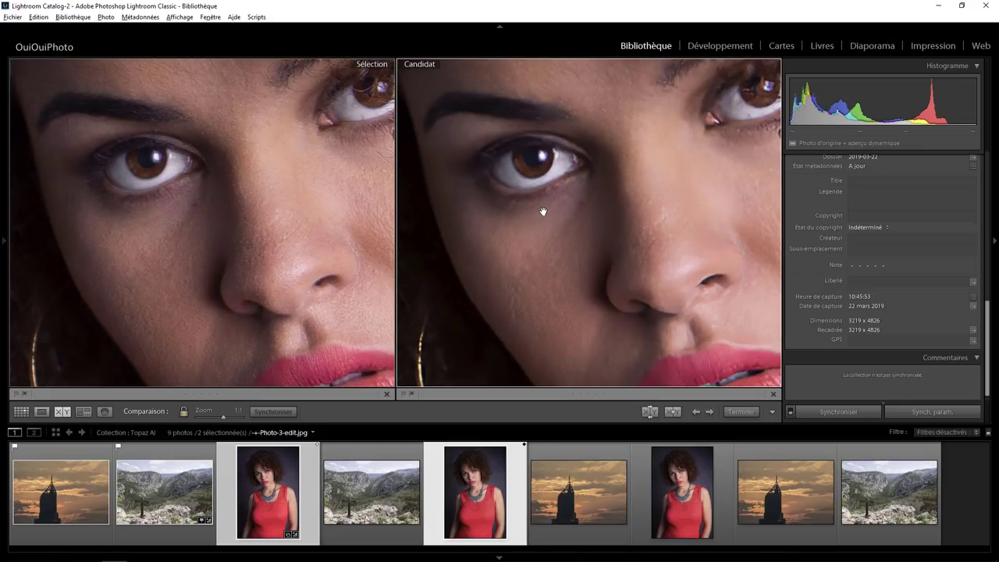
left_click(39, 411)
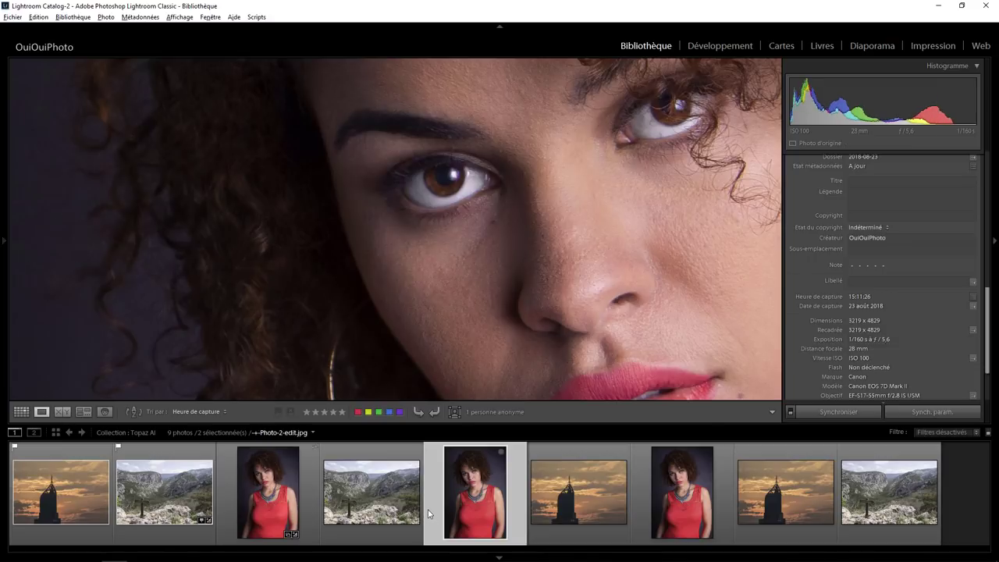
Compare Photo-3-PS and Photo-3-edit side by side, centred on her curls and eyes
left_click(678, 496)
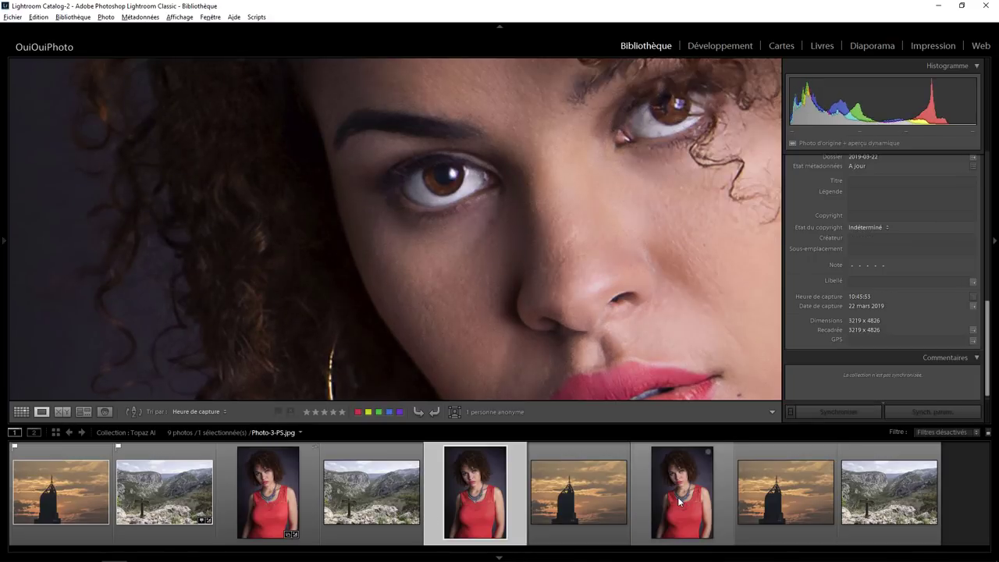
left_click(678, 500, "ctrl")
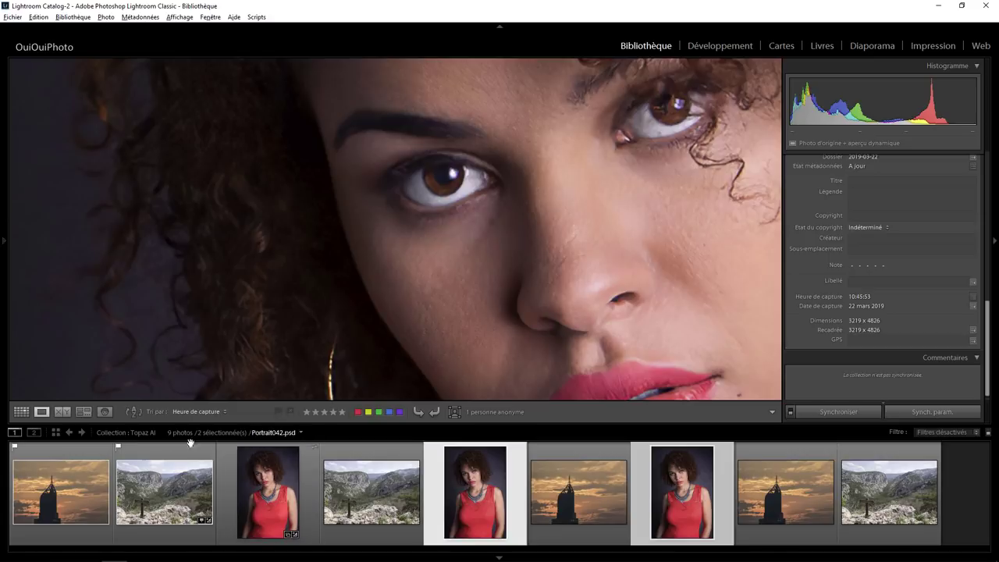
left_click(62, 413)
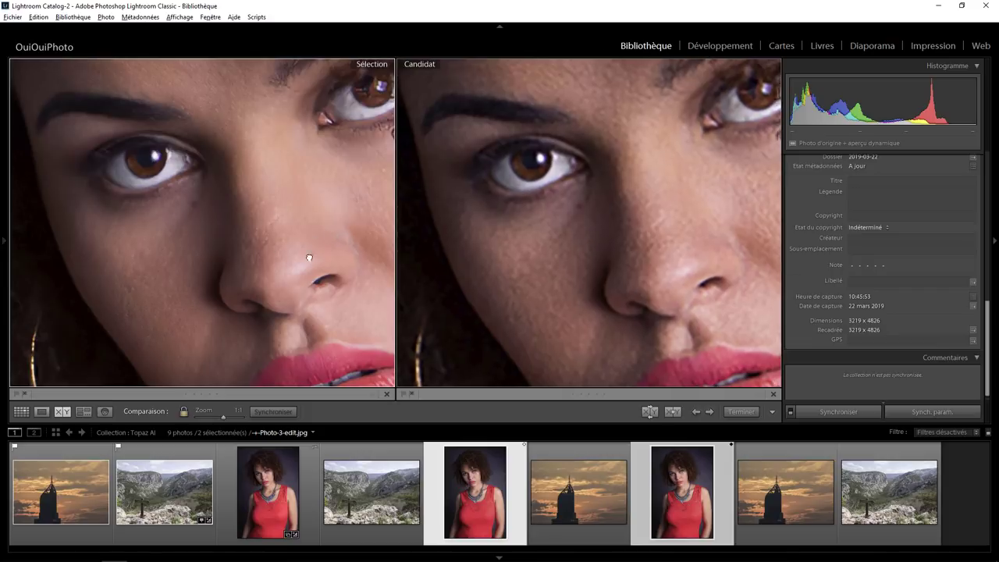
mouse_move(310, 258)
left_mouse_down()
mouse_move(250, 286)
mouse_move(300, 320)
left_mouse_up()
mouse_move(235, 183)
left_mouse_down()
mouse_move(252, 205)
mouse_move(283, 174)
left_mouse_up()
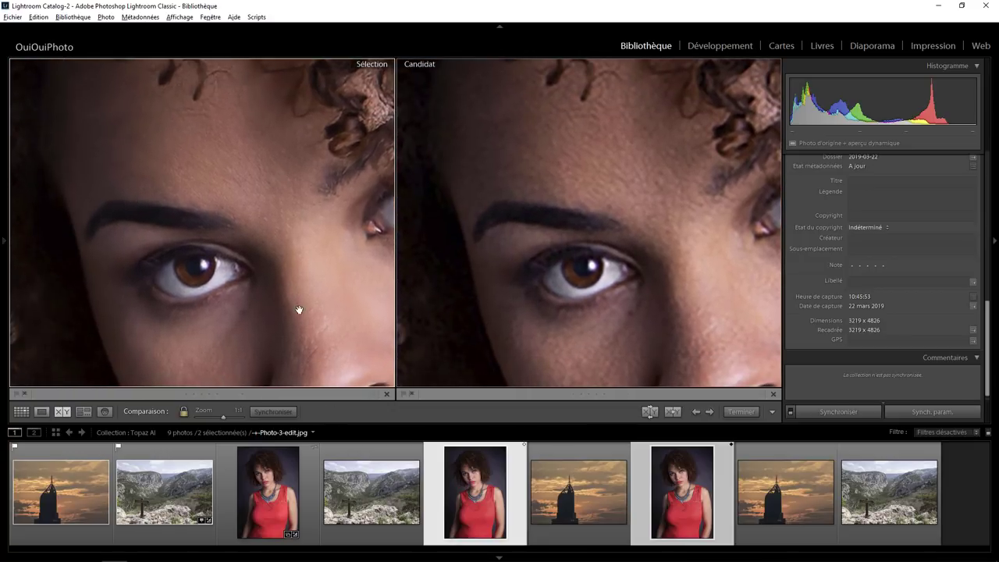
Pan both views down to the necklace and the red lace texture
left_click_drag(299, 310, 263, 112)
mouse_move(328, 310)
left_mouse_down()
mouse_move(337, 190)
mouse_move(263, 109)
left_mouse_up()
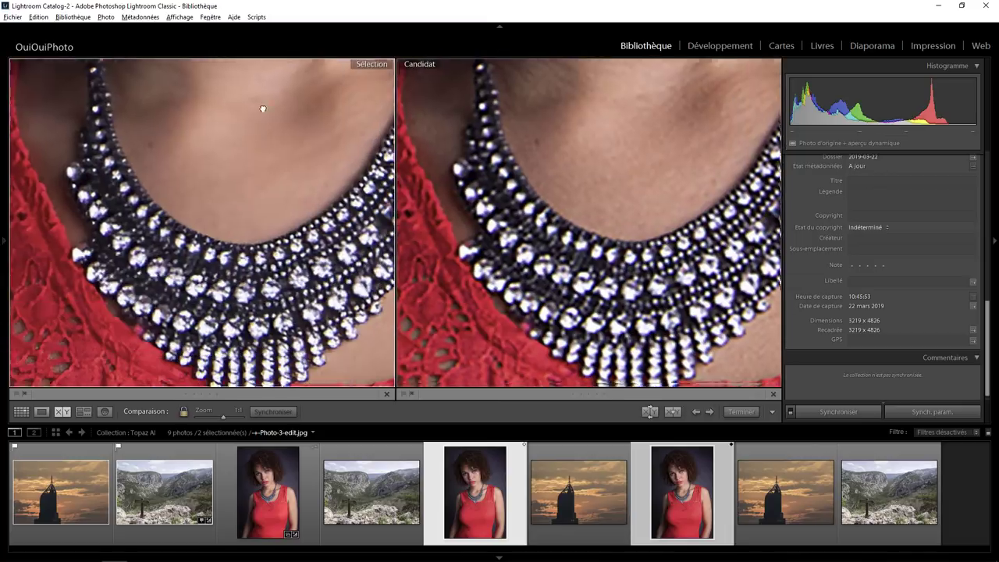
left_click_drag(282, 323, 255, 94)
left_click_drag(273, 263, 245, 232)
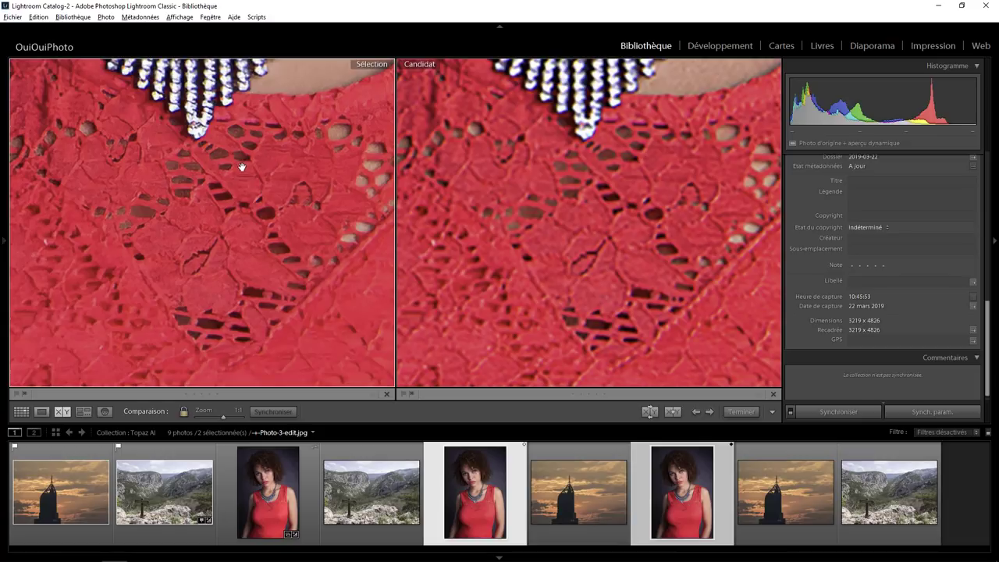
mouse_move(302, 138)
left_mouse_down()
mouse_move(323, 289)
mouse_move(323, 190)
mouse_move(309, 277)
mouse_move(330, 123)
left_mouse_up()
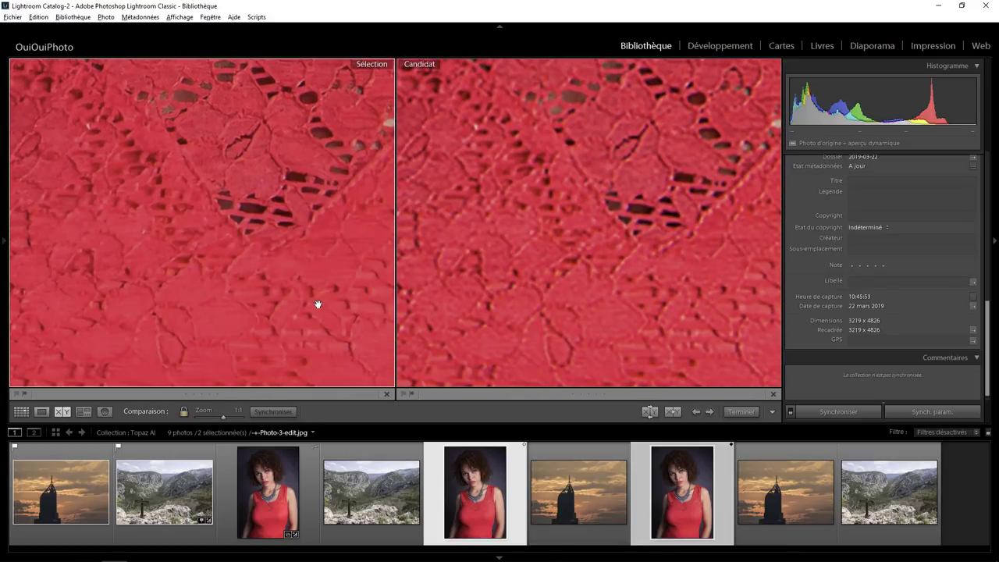
mouse_move(315, 304)
left_mouse_down()
mouse_move(332, 130)
mouse_move(330, 341)
left_mouse_up()
Pan back up to the lips, eyes and forehead, then return to Loupe view
left_click_drag(306, 100, 346, 357)
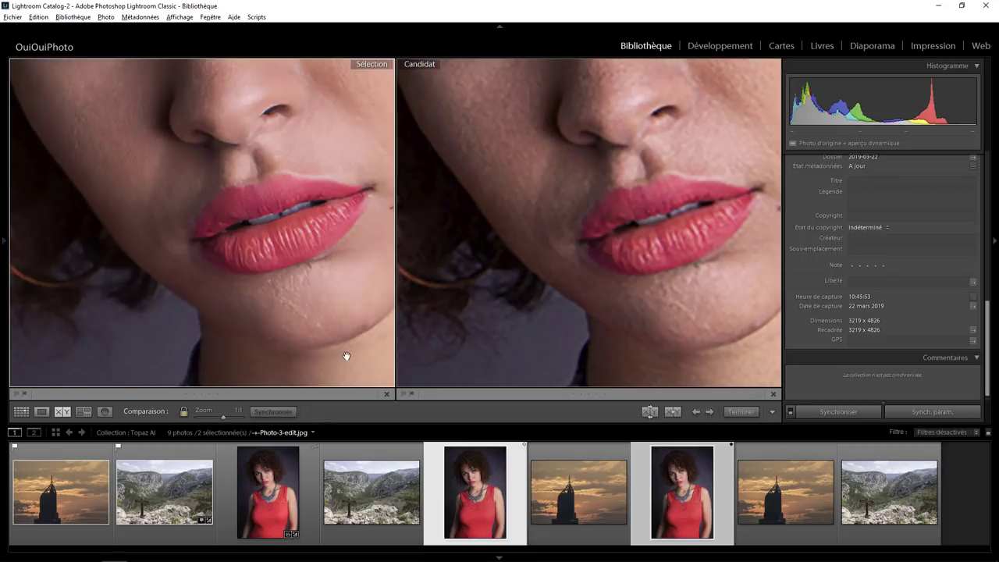
mouse_move(301, 127)
left_mouse_down()
mouse_move(356, 315)
mouse_move(346, 252)
left_mouse_up()
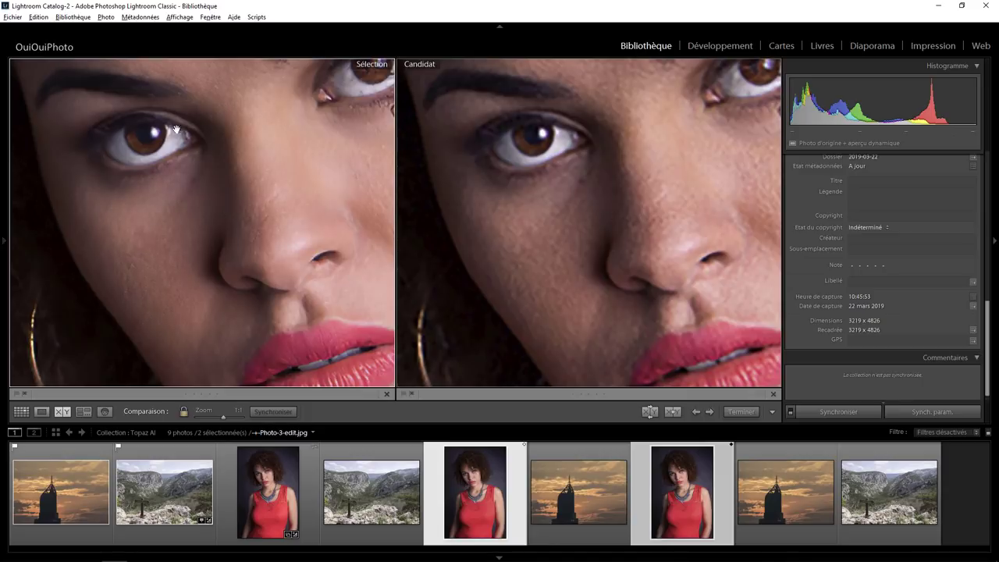
left_click_drag(187, 186, 278, 227)
mouse_move(292, 152)
left_mouse_down()
mouse_move(247, 225)
mouse_move(303, 214)
left_mouse_up()
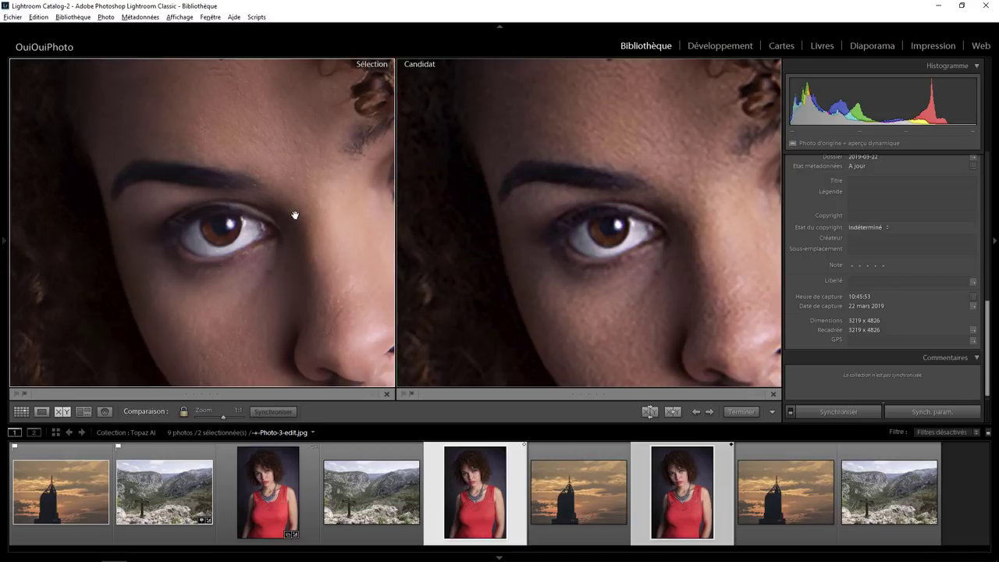
left_click(42, 411)
Compare the Photoshop-upscaled landscape with 003A6946.dng side by side from the grid
left_click(21, 412)
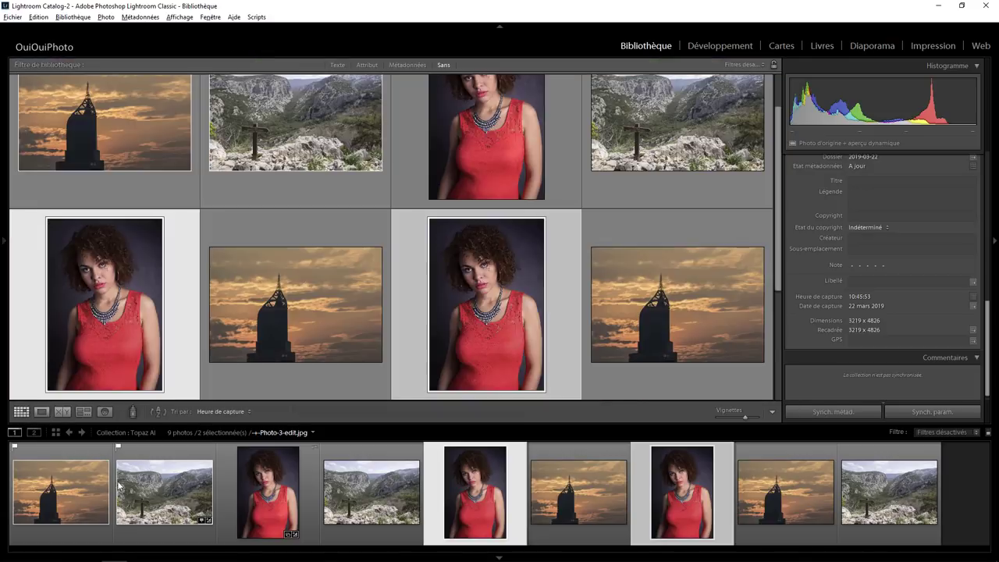
left_click(148, 492)
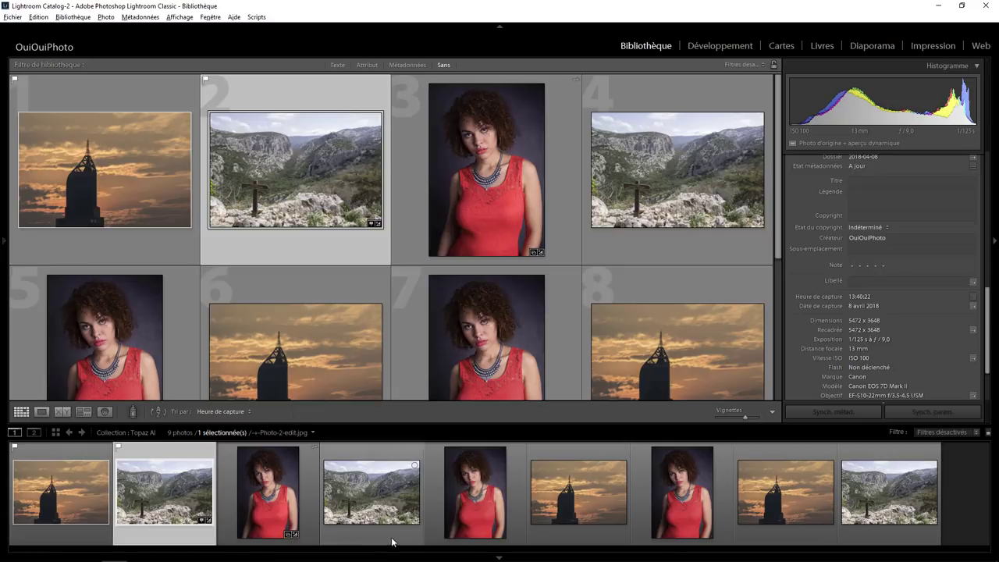
left_click(875, 531, "ctrl")
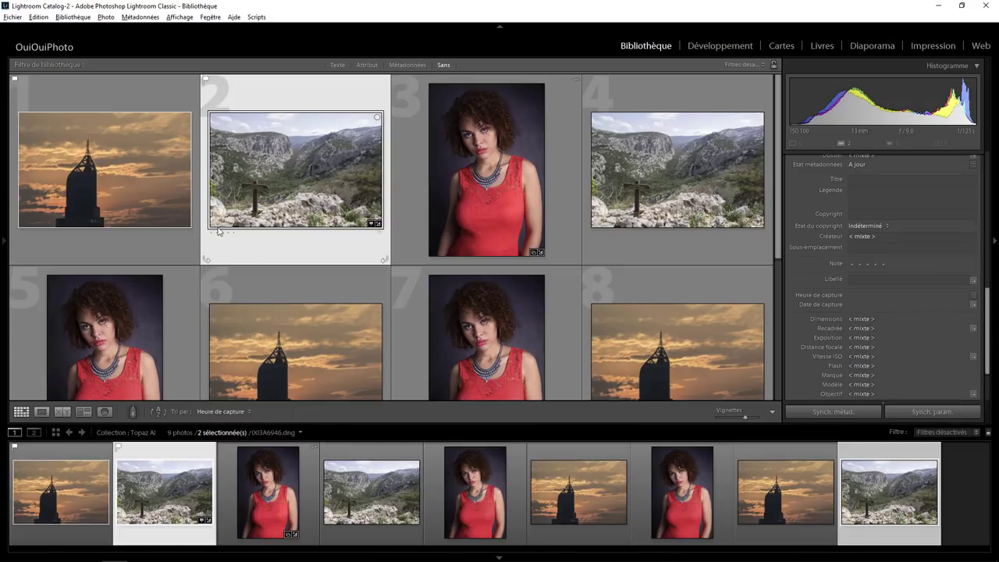
left_click(63, 411)
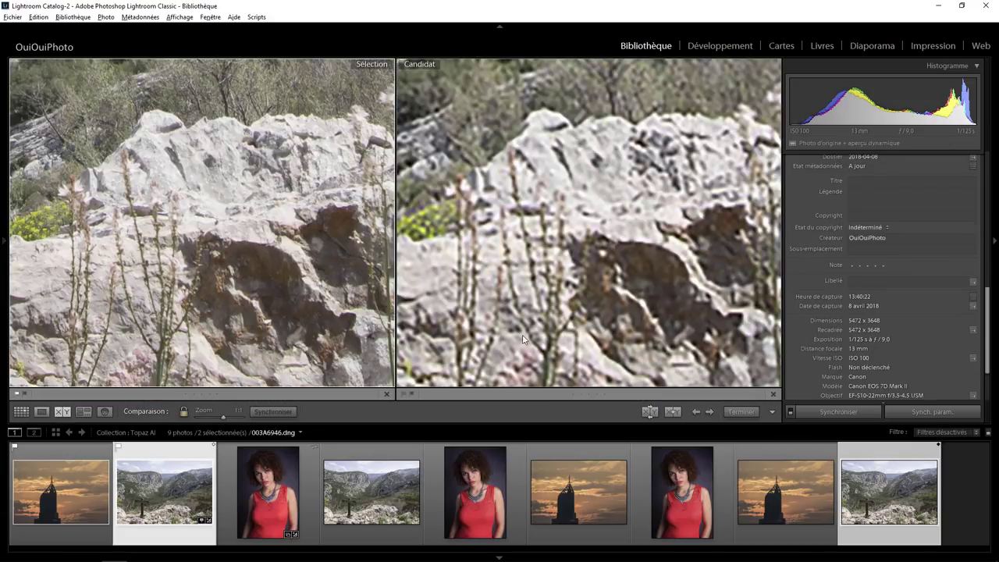
Inspect the rocks and TISCALI sign at 1:1 in both views, then return to the grid
left_click_drag(512, 339, 499, 228)
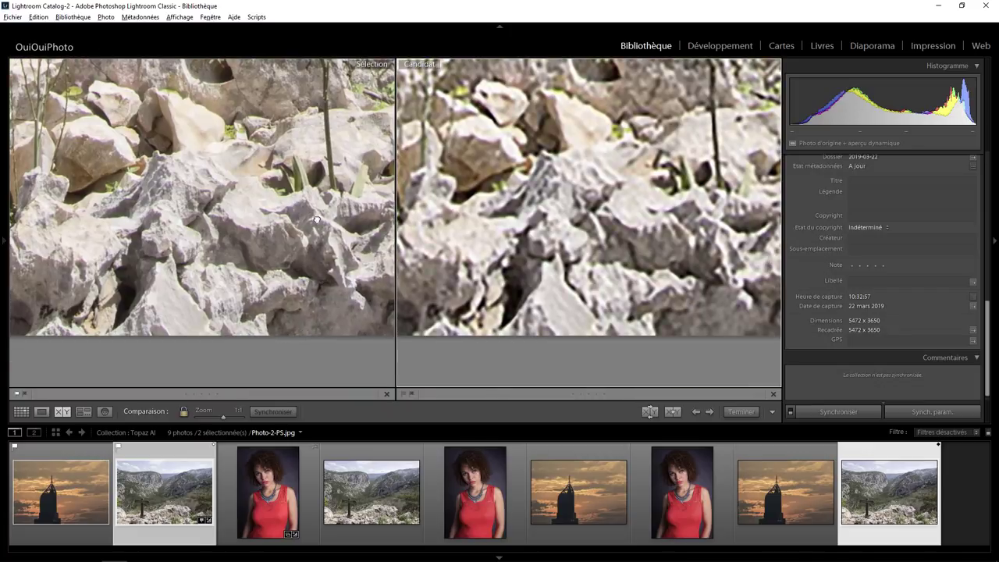
left_click(317, 219)
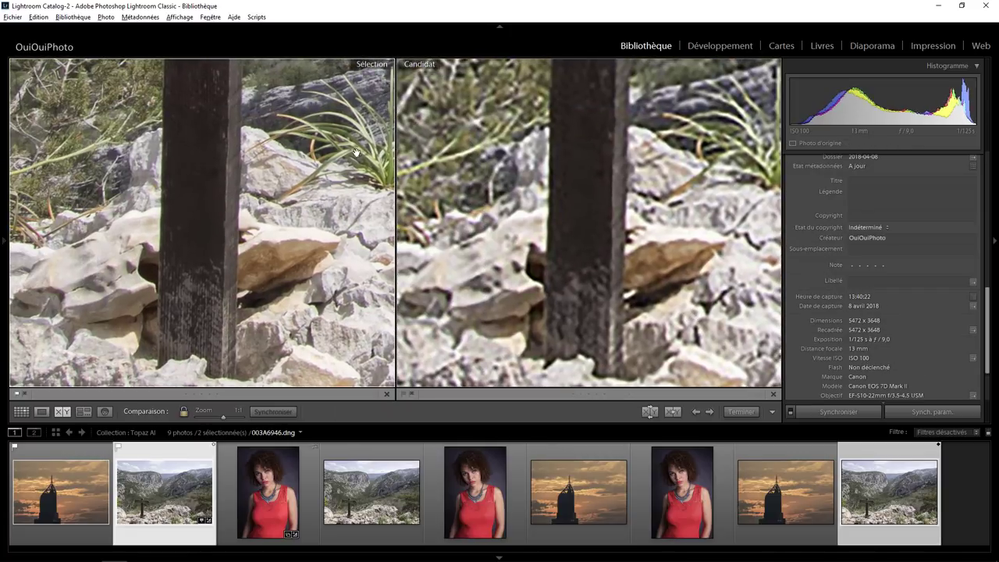
left_click_drag(342, 119, 303, 185)
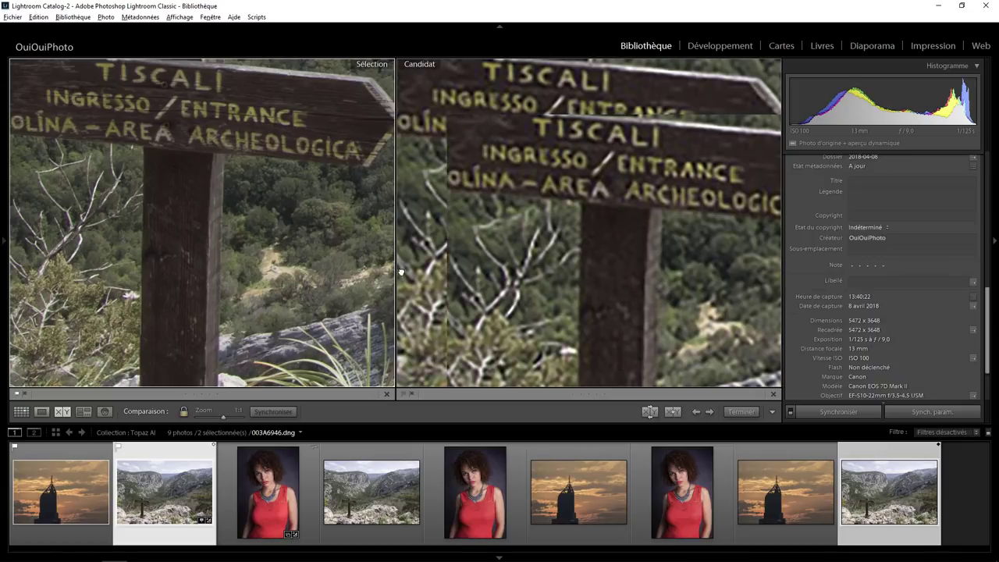
left_click_drag(401, 272, 496, 268)
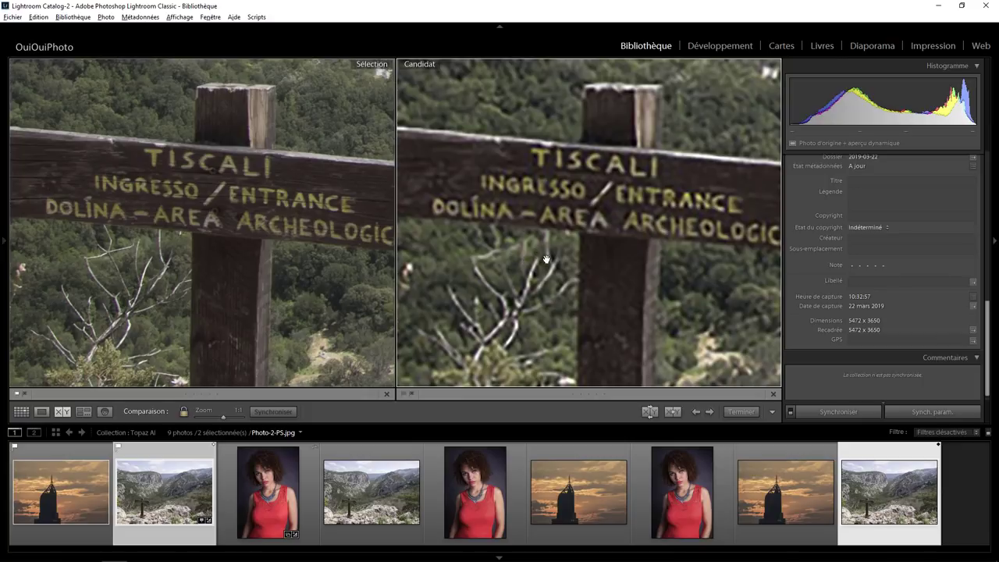
mouse_move(562, 257)
left_mouse_down()
mouse_move(545, 231)
mouse_move(567, 224)
left_mouse_up()
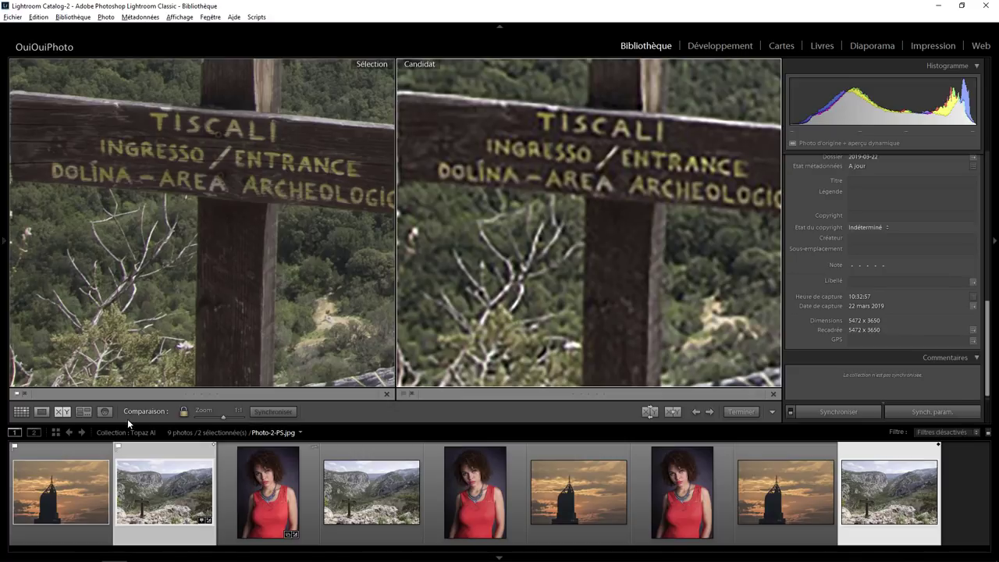
left_click(21, 411)
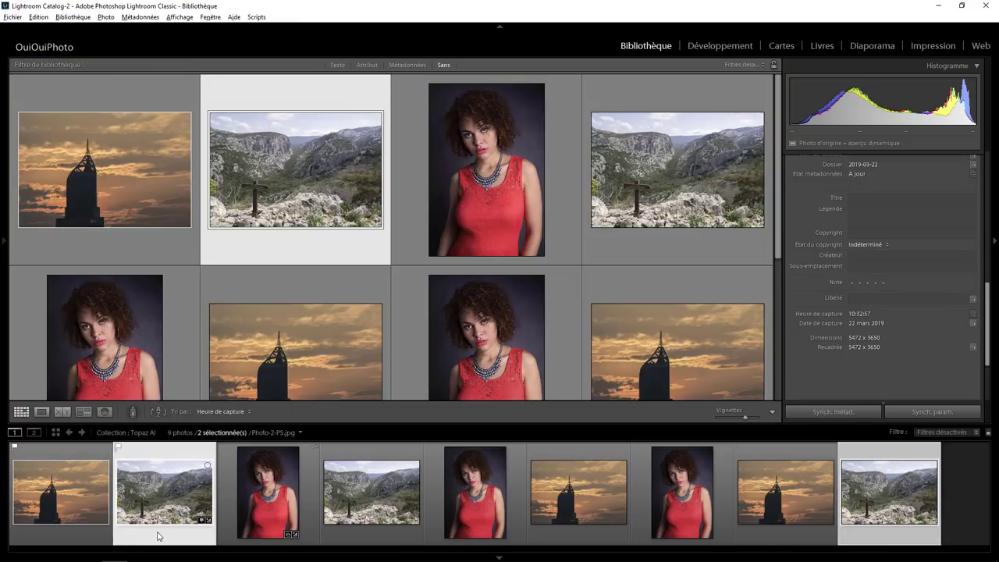
Compare Photo-2-edit.jpg with 003A6946.dng at 1:1, flipping versions with the Down arrow, then back to grid
left_click(156, 536)
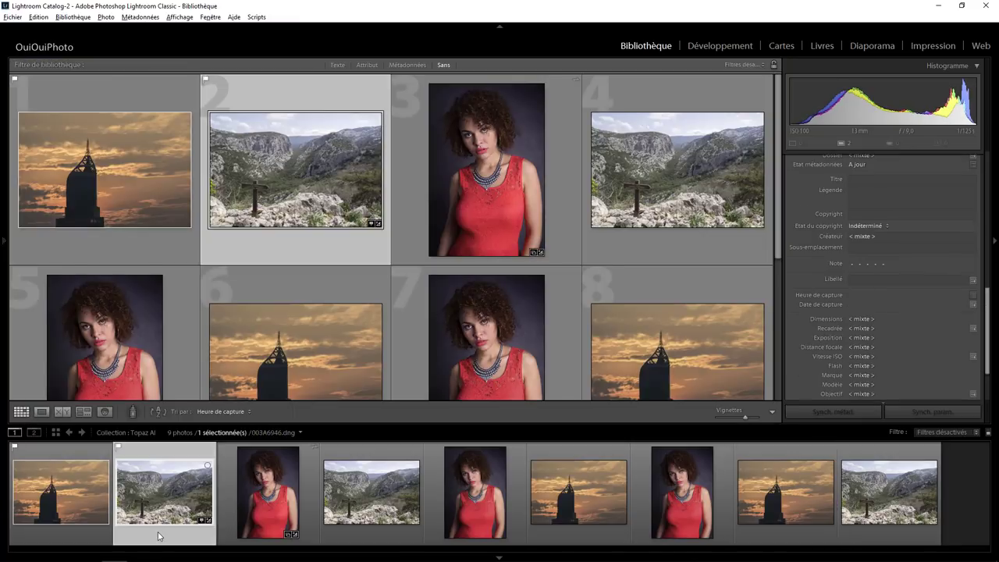
left_click(371, 543, "ctrl")
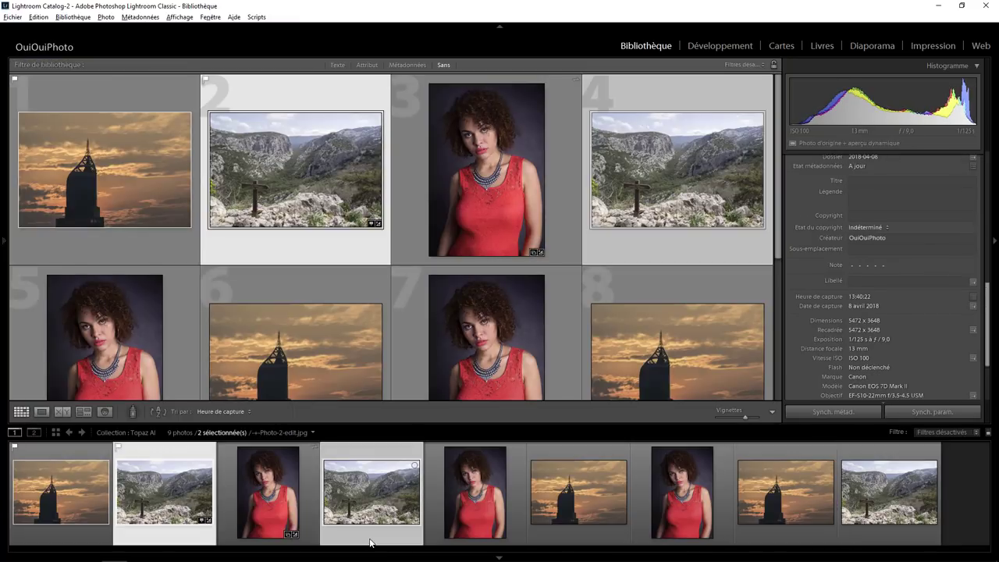
left_click(65, 415)
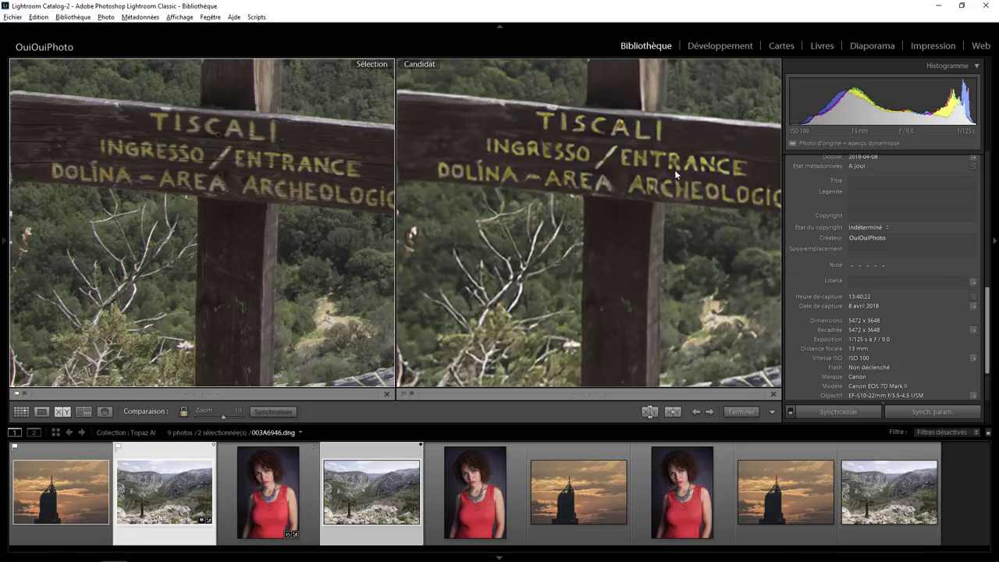
key("Down")
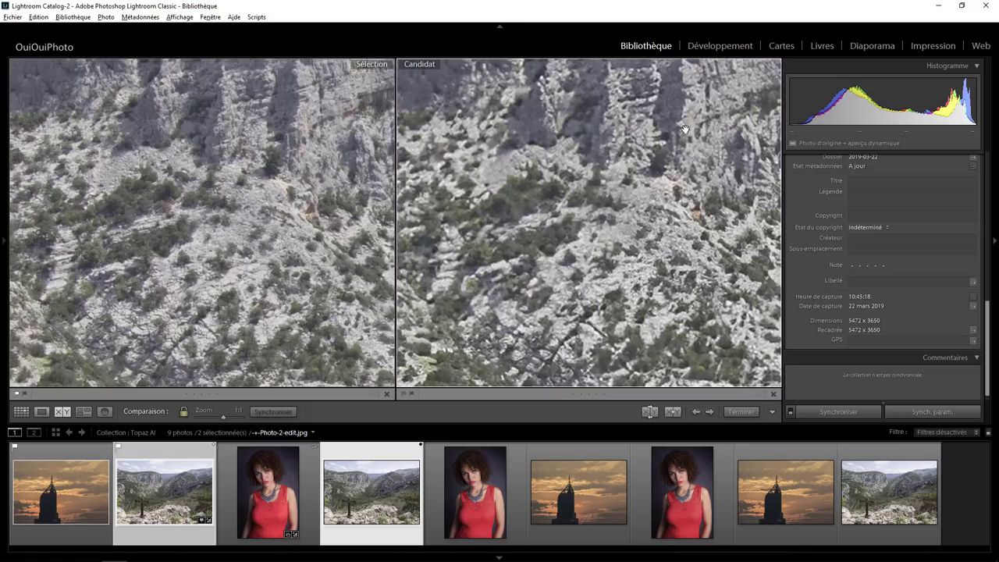
key("Down")
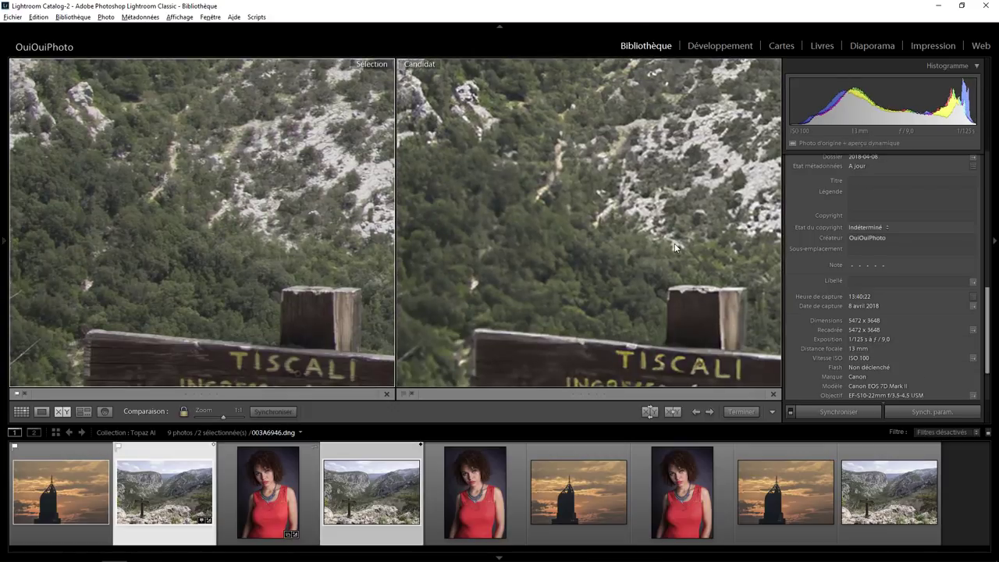
key("Down")
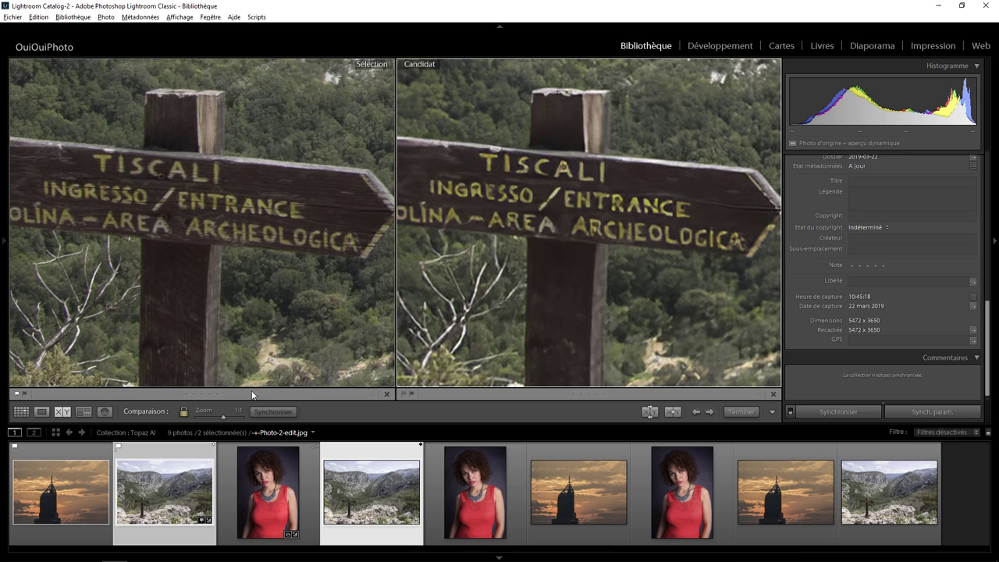
left_click(22, 412)
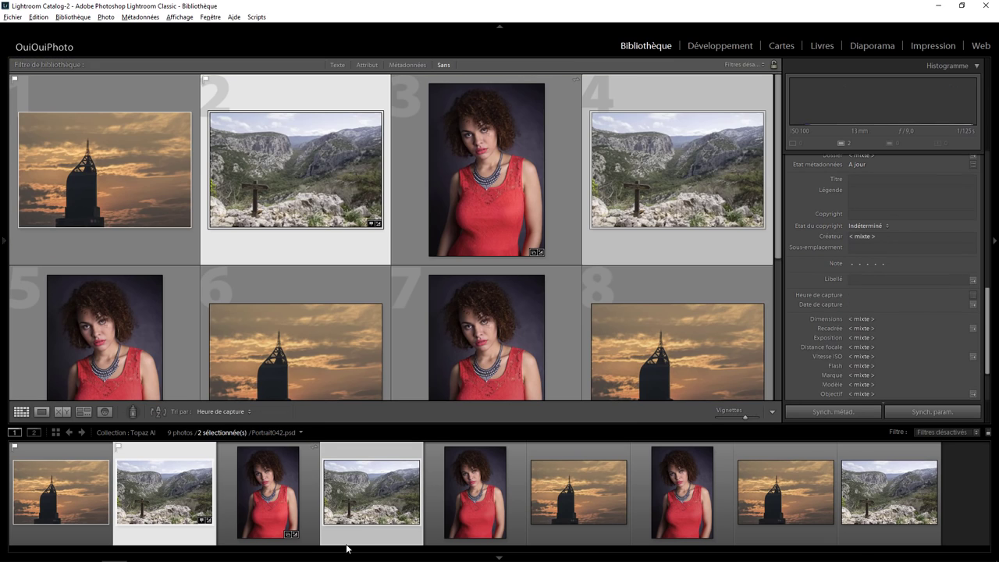
Compare Photo-2-PS.jpg with Photo-2-edit.jpg side by side, swapping the candidate with the Right arrow
left_click(353, 543)
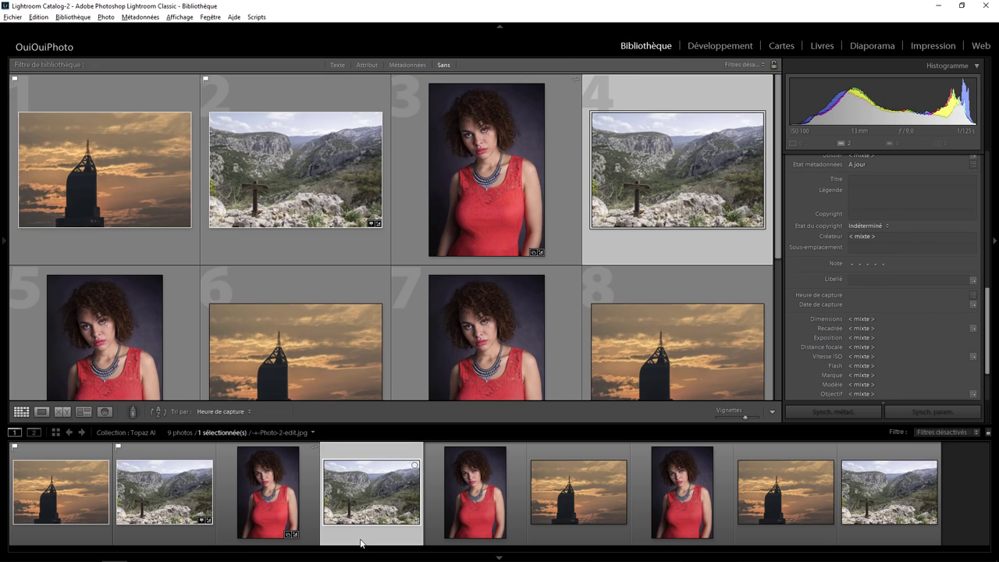
left_click(878, 542, "ctrl")
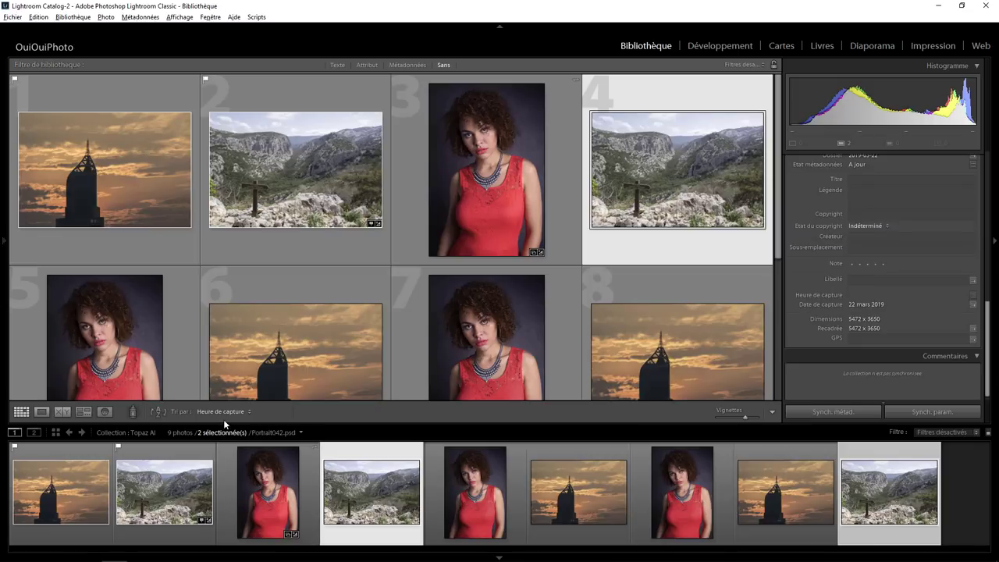
left_click(62, 412)
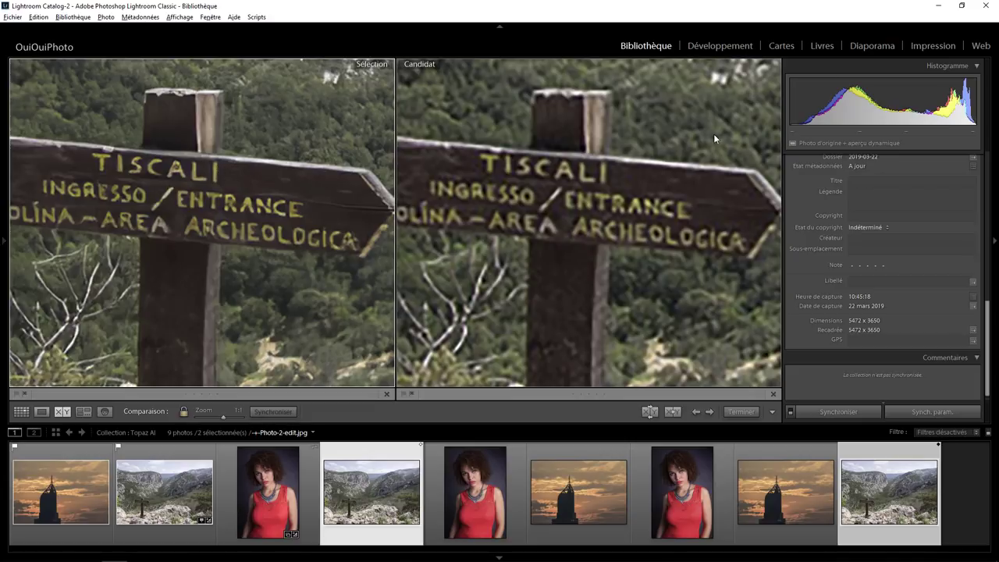
key("Right")
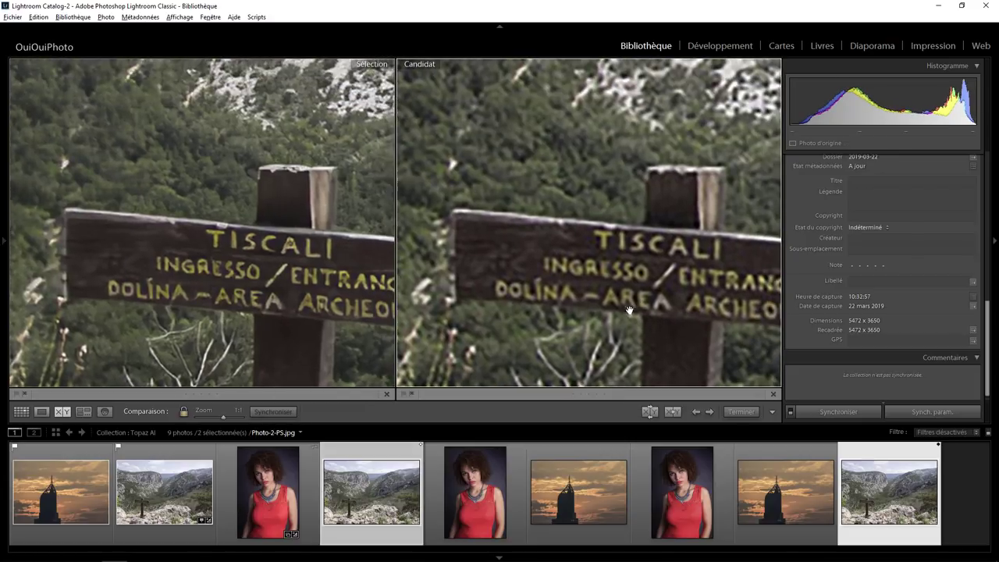
Pan both views up the hillside, then return to the grid with the first sunset tower photo selected
left_click_drag(575, 76, 575, 269)
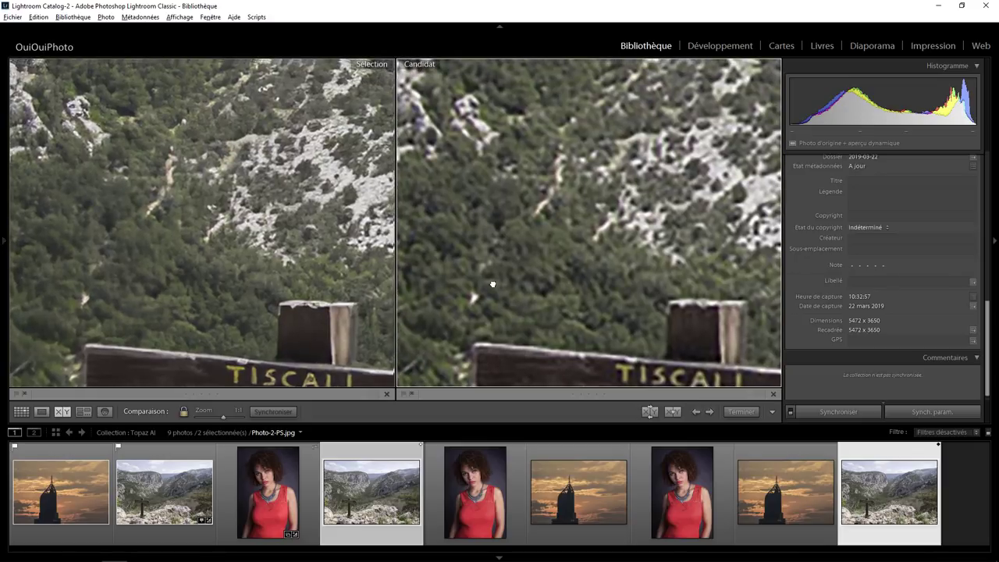
left_click_drag(506, 144, 488, 275)
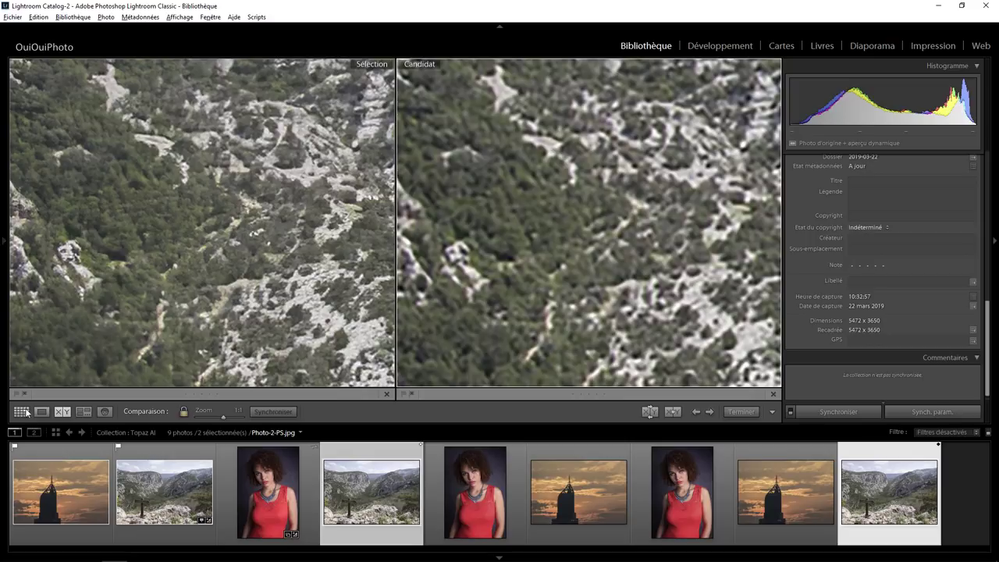
left_click(21, 411)
left_click(61, 479)
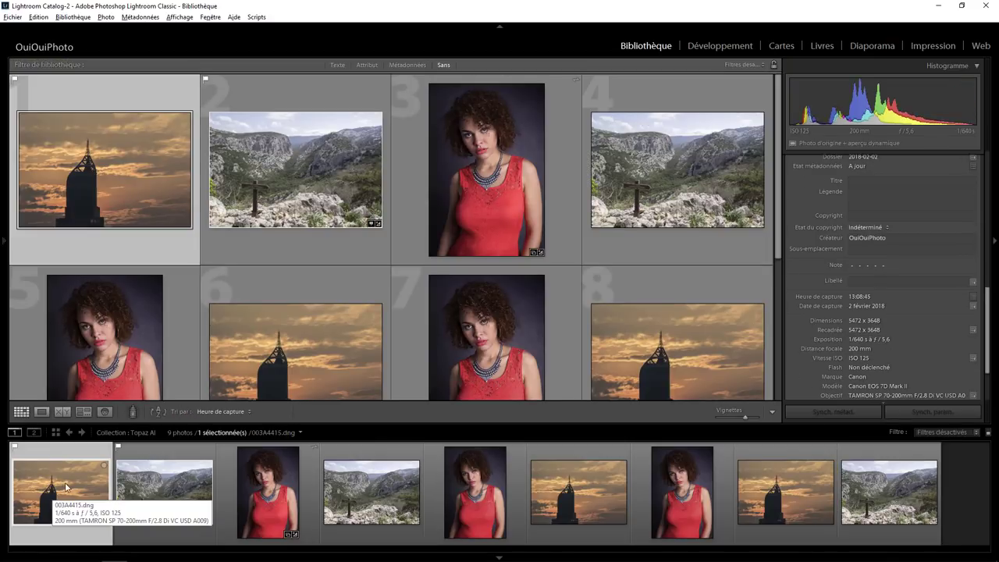
Compare the first and eighth sunset tower photos at 1:1, then switch the candidate to another version
left_click(773, 540, "ctrl")
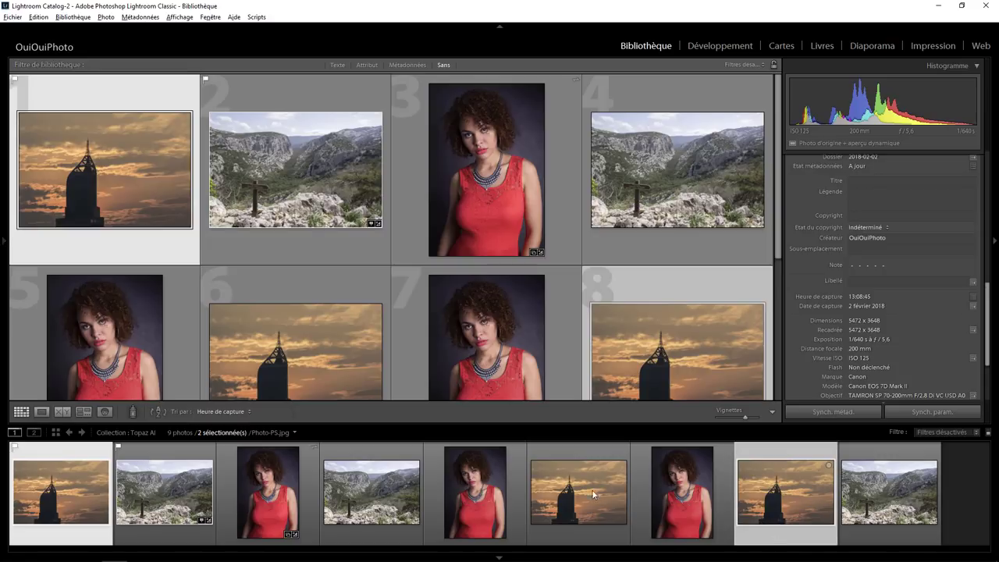
left_click(70, 411)
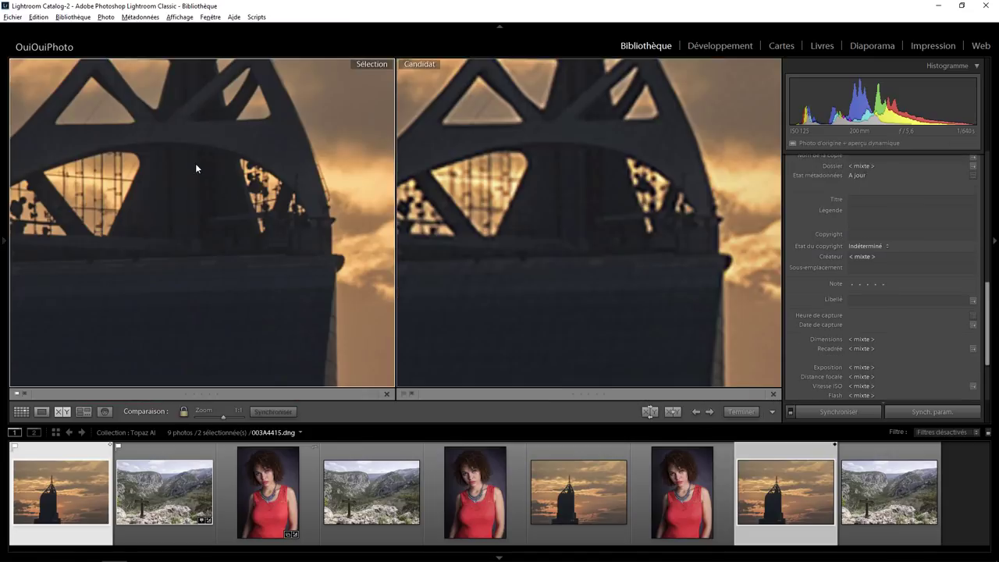
left_click(208, 179)
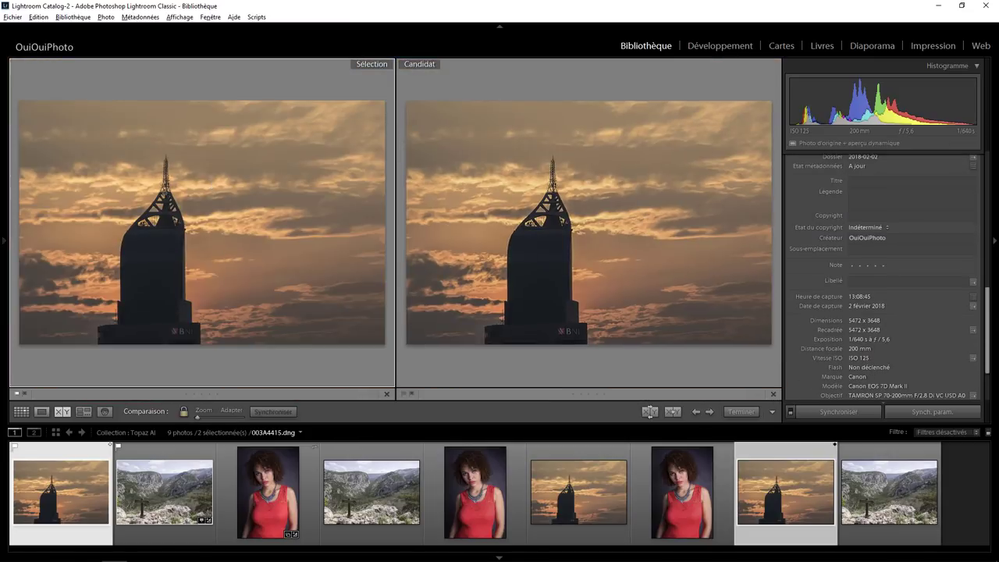
left_click(167, 181)
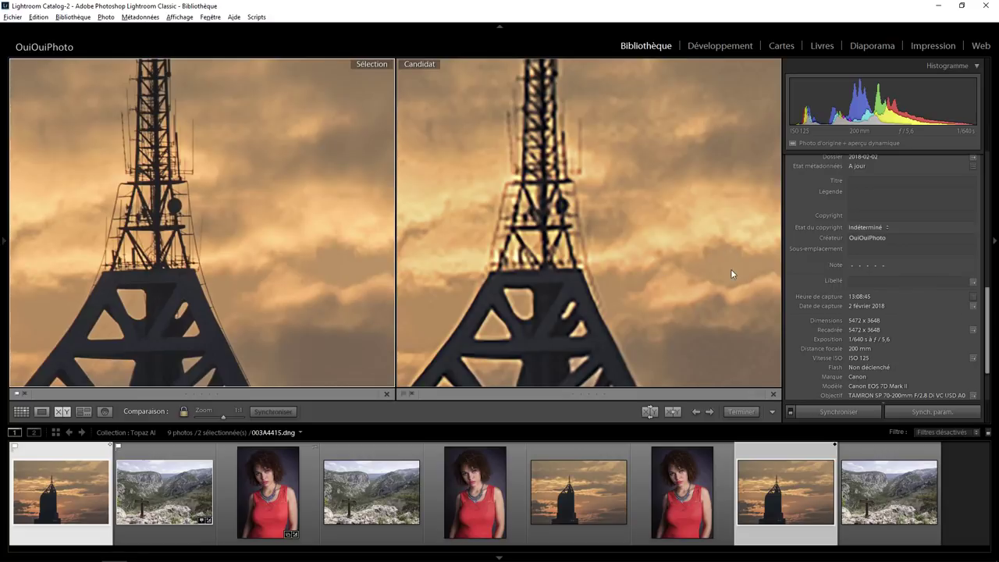
left_click(564, 150)
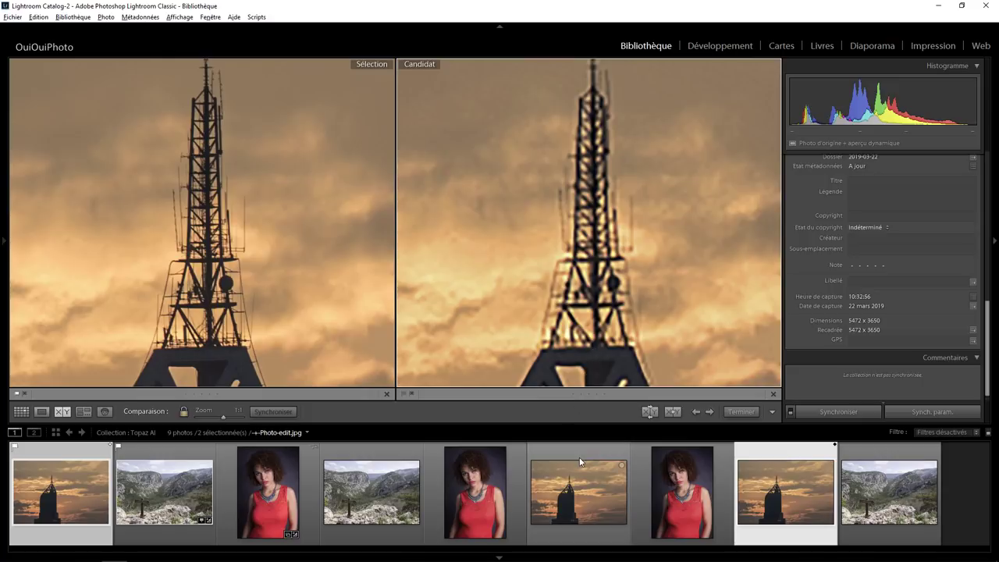
Compare the original tower photo with the sixth (Photo-edit.jpg) side by side, showing the tower's edge
left_click(21, 411)
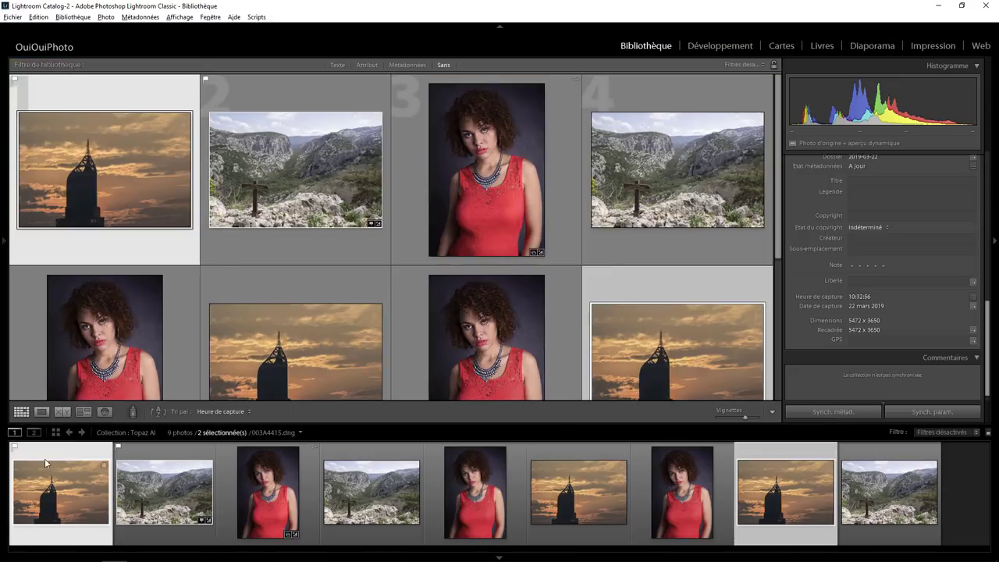
left_click(46, 464)
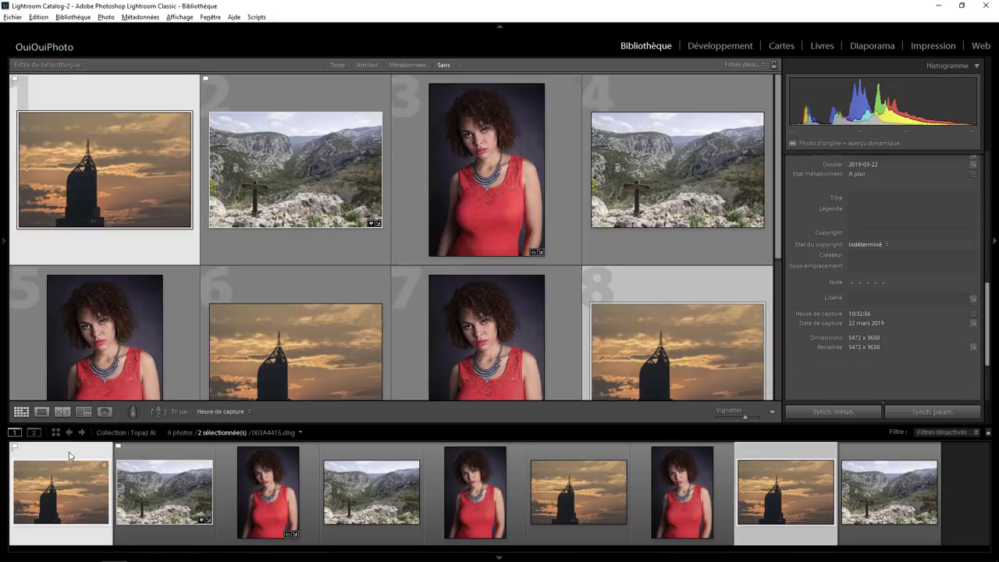
left_click(574, 455, "ctrl")
left_click(63, 411)
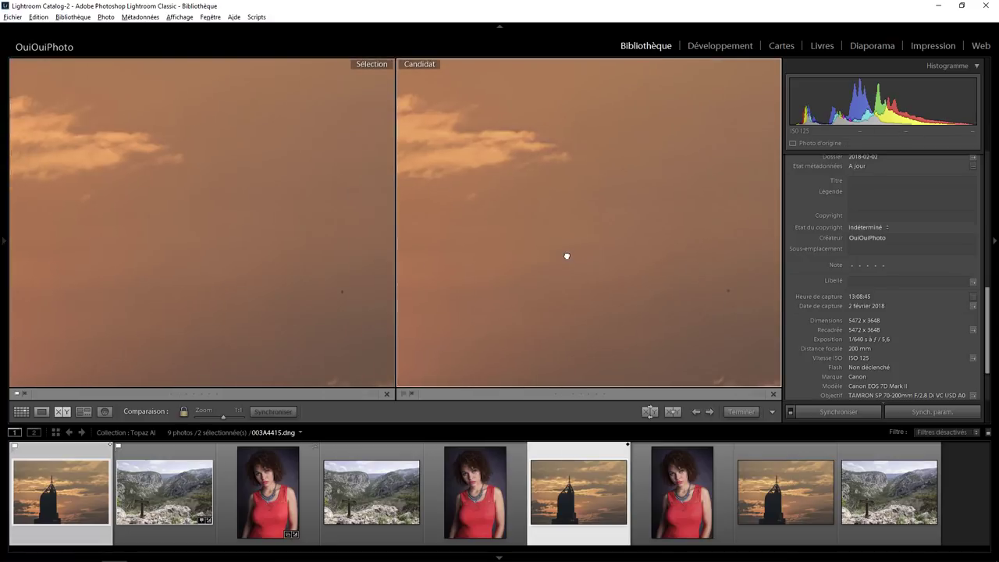
left_click_drag(588, 271, 676, 279)
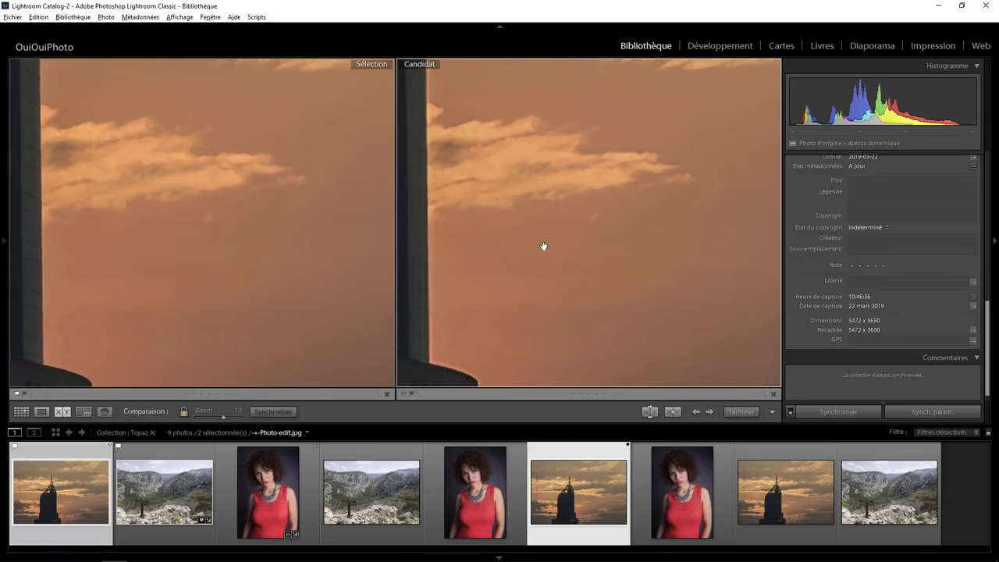
mouse_move(542, 247)
left_mouse_down()
mouse_move(649, 272)
mouse_move(598, 274)
mouse_move(634, 278)
left_mouse_up()
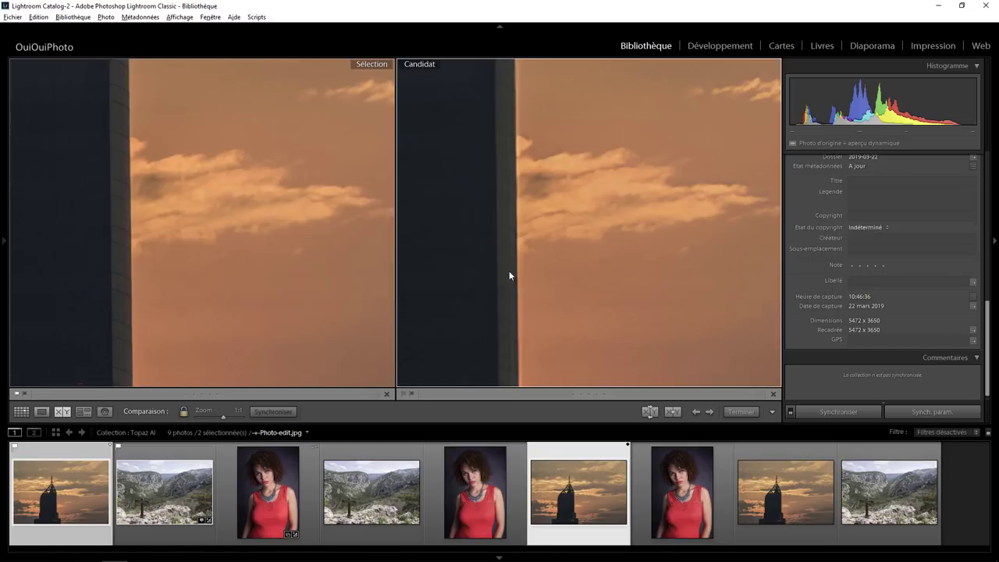
Pan both 1:1 views up the antenna lattice to the top, then fit the whole building
left_click_drag(504, 139, 511, 350)
left_click_drag(508, 100, 489, 317)
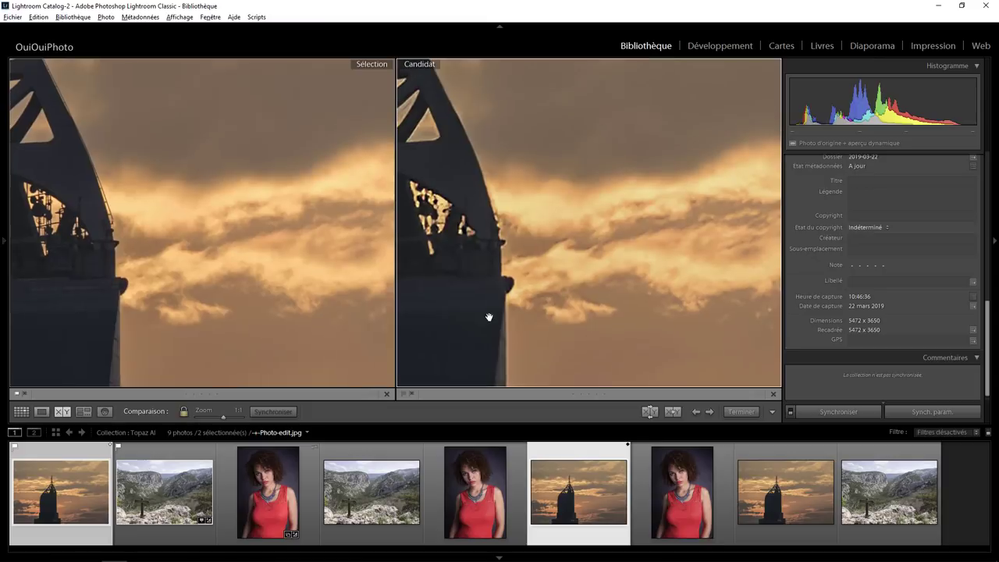
mouse_move(464, 245)
left_mouse_down()
mouse_move(509, 258)
mouse_move(584, 250)
left_mouse_up()
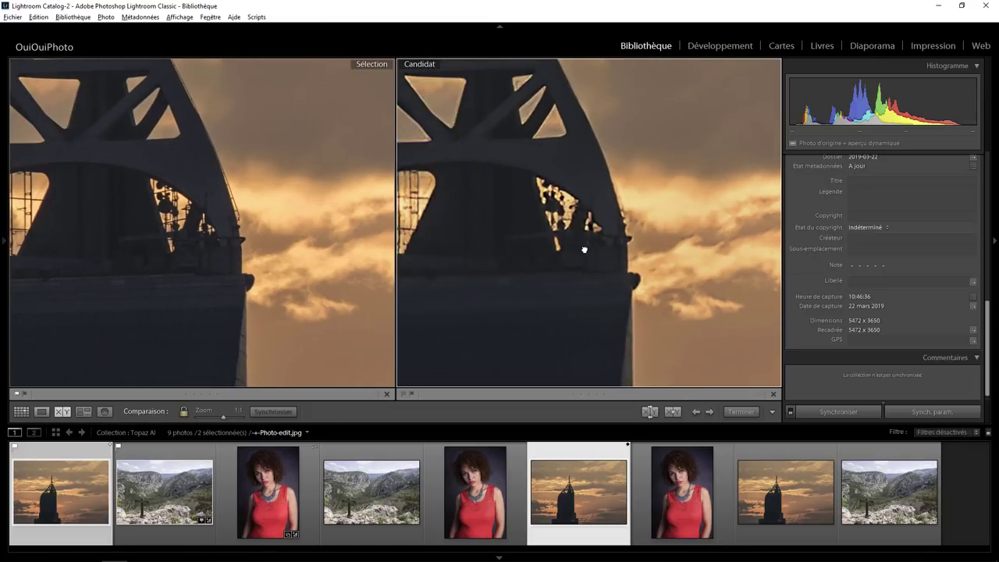
left_click_drag(569, 163, 607, 304)
left_click_drag(534, 105, 534, 343)
left_click_drag(521, 160, 492, 214)
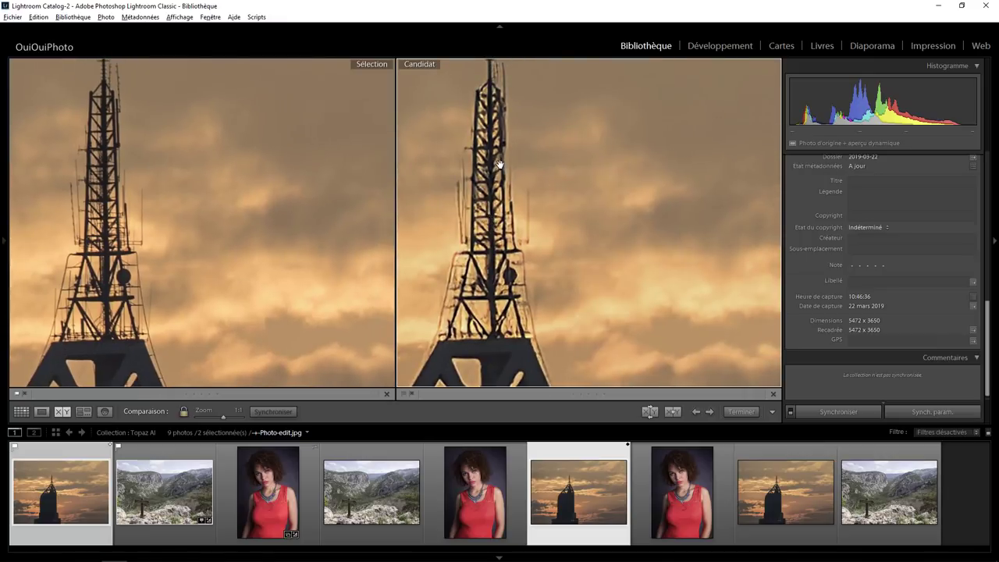
mouse_move(500, 164)
left_mouse_down()
mouse_move(508, 230)
mouse_move(515, 205)
left_mouse_up()
left_click(516, 207)
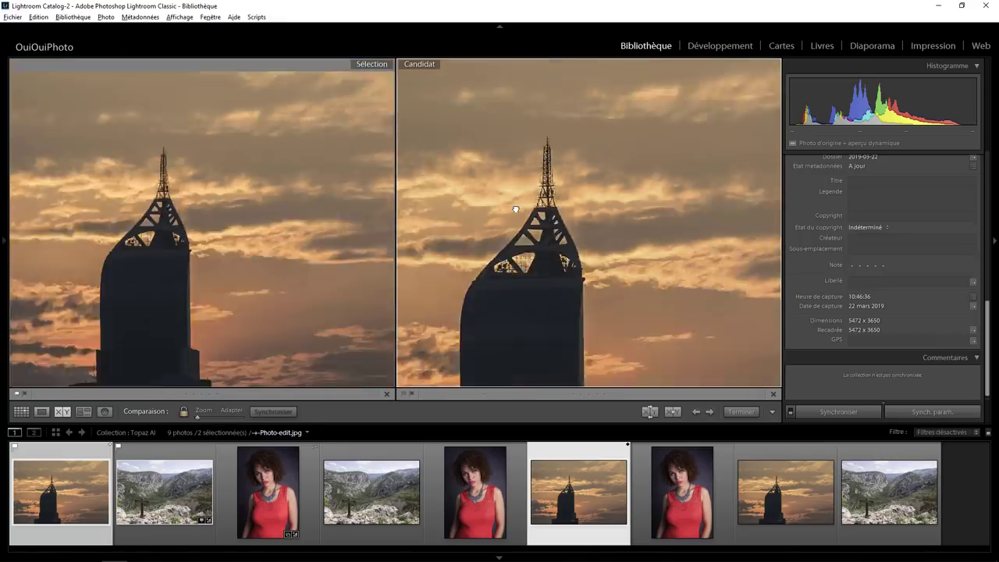